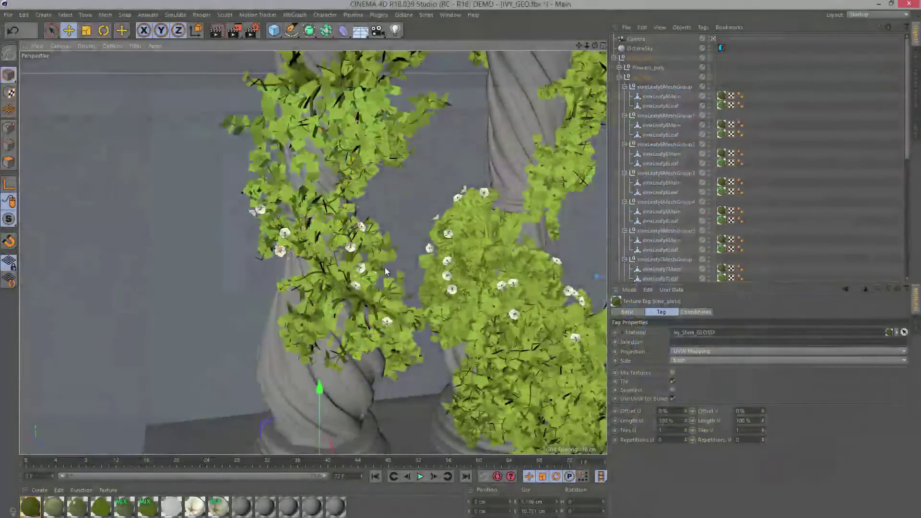
Step: Examine the white flowers among the ivy in the viewport and the Flower_MIX material's node graph
{"action": "right_click_drag", "start_coordinate": [385, 267], "coordinate": [250, 320], "text": "alt"}
{"action": "left_click_drag", "start_coordinate": [250, 317], "coordinate": [231, 268], "text": "alt"}
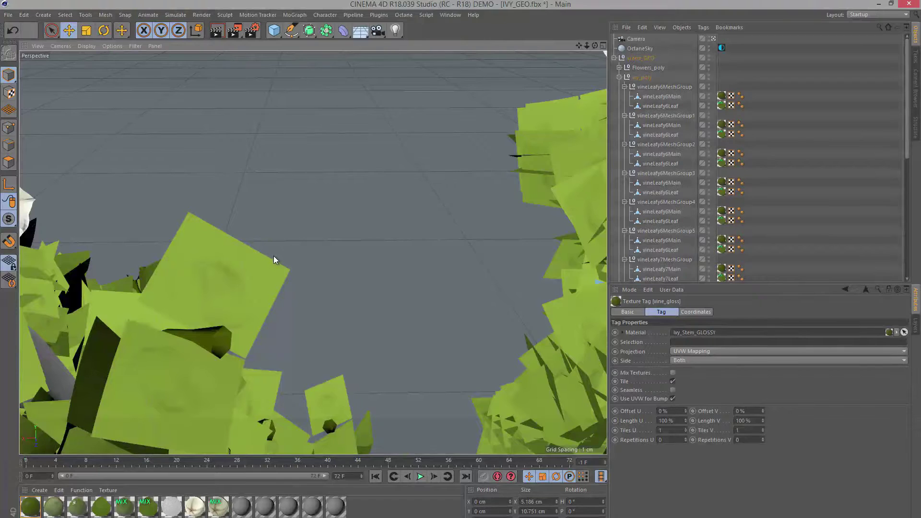
{"action": "left_click_drag", "start_coordinate": [392, 228], "coordinate": [216, 290], "text": "alt"}
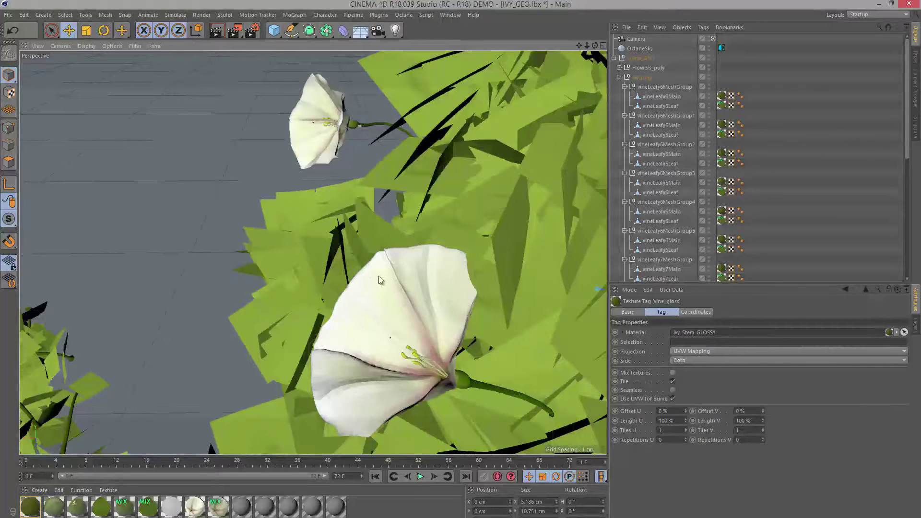
{"action": "right_click_drag", "start_coordinate": [435, 273], "coordinate": [373, 282], "text": "alt"}
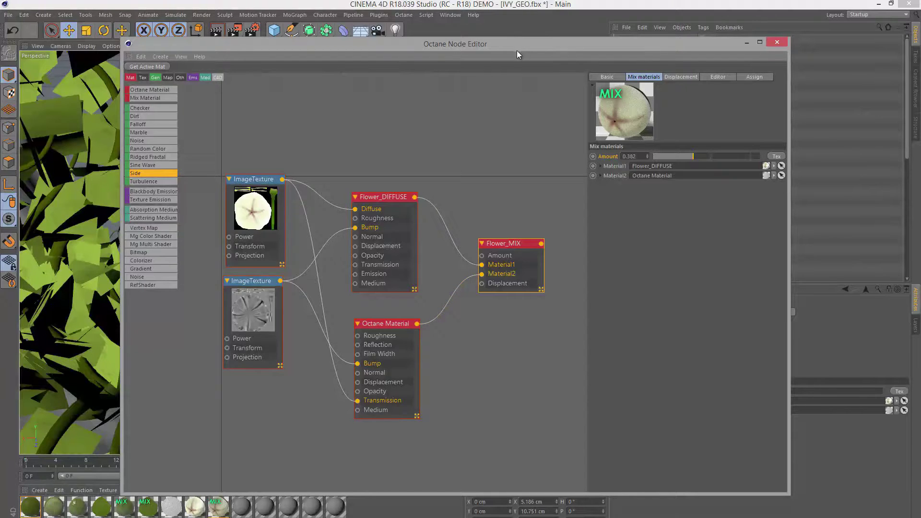
{"action": "left_click_drag", "start_coordinate": [516, 55], "coordinate": [431, 92]}
{"action": "scroll", "coordinate": [437, 326], "scroll_direction": "up", "scroll_amount": 2}
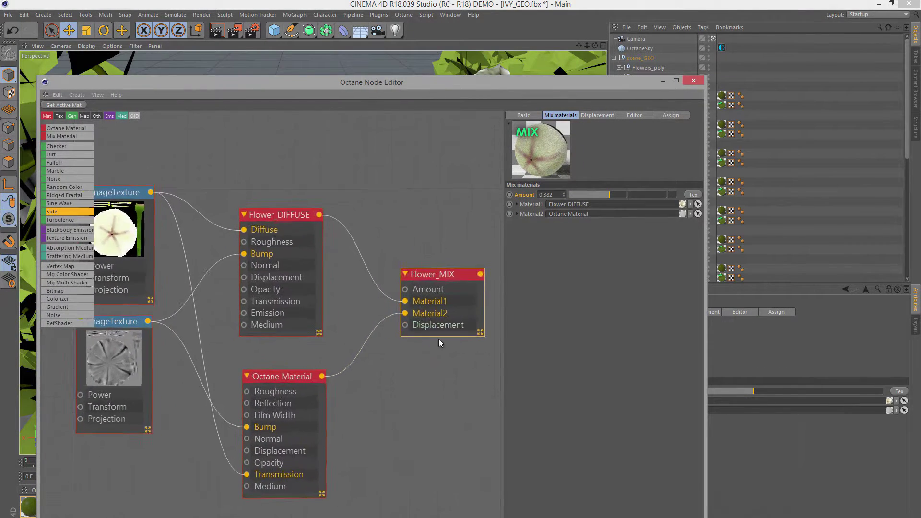
{"action": "scroll", "coordinate": [430, 336], "scroll_direction": "up", "scroll_amount": 5}
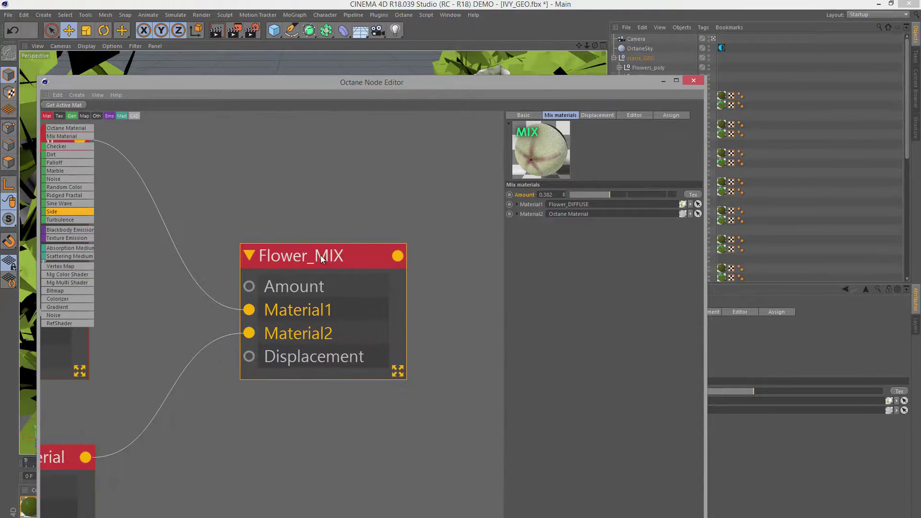
{"action": "left_click_drag", "start_coordinate": [412, 99], "coordinate": [407, 313]}
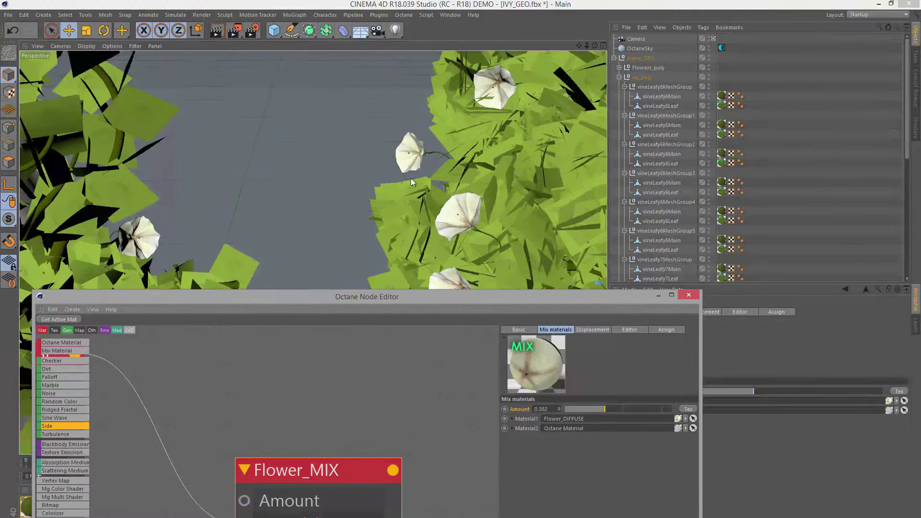
{"action": "left_click_drag", "start_coordinate": [417, 295], "coordinate": [471, 67]}
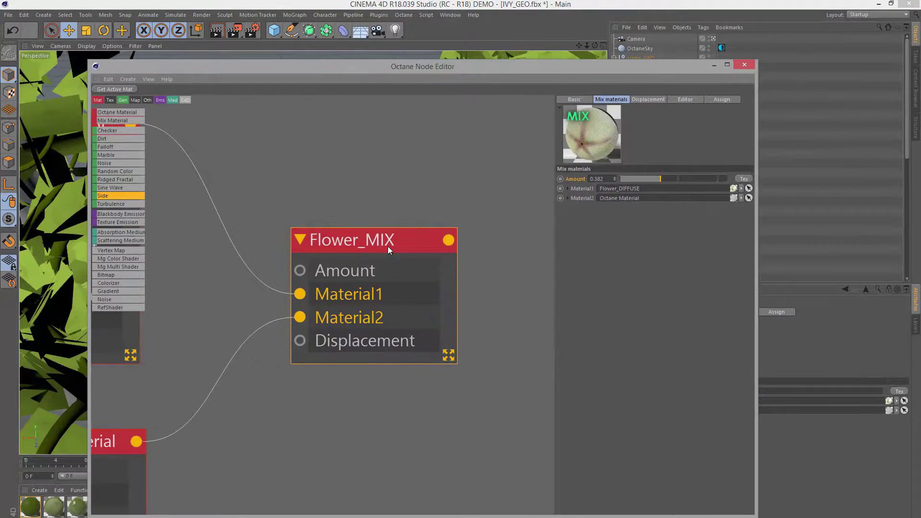
Step: Try high and low mix amounts on the Flower_MIX material, ending at about 0.77
{"action": "left_click_drag", "start_coordinate": [664, 184], "coordinate": [720, 180]}
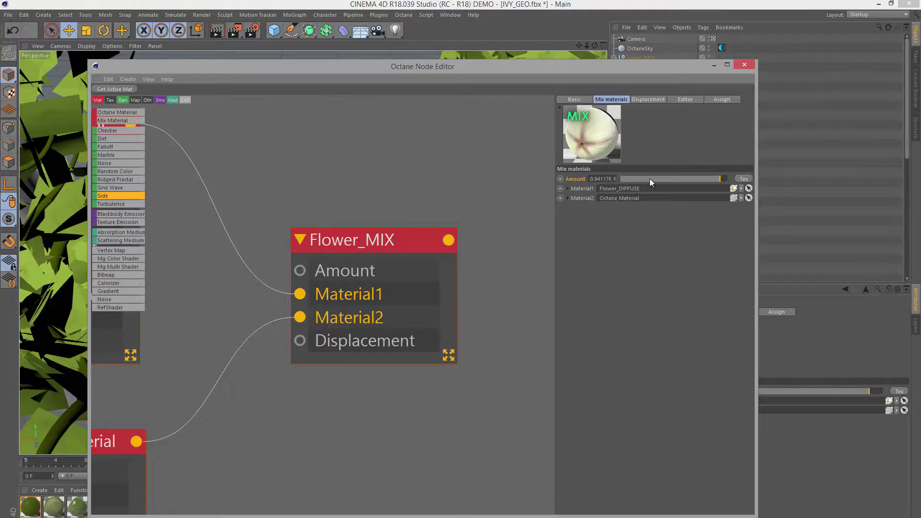
{"action": "left_click_drag", "start_coordinate": [653, 179], "coordinate": [625, 180]}
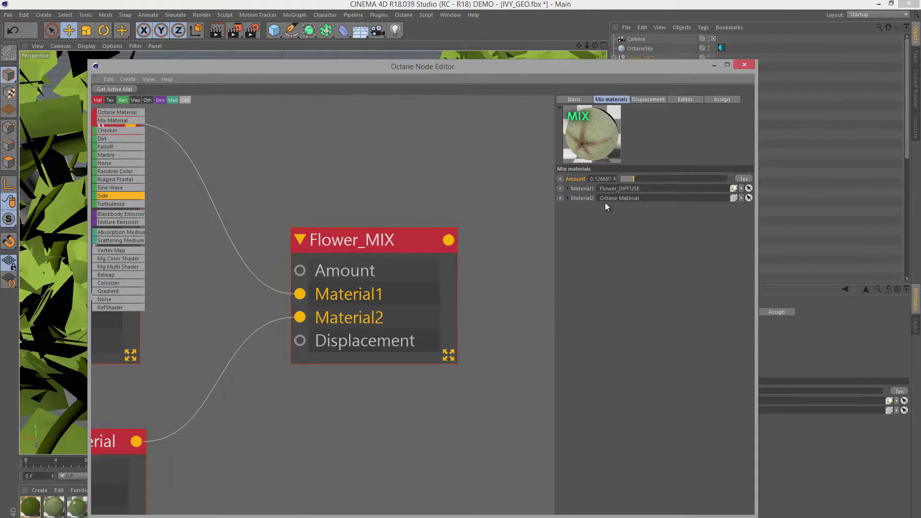
{"action": "left_click_drag", "start_coordinate": [631, 177], "coordinate": [701, 181]}
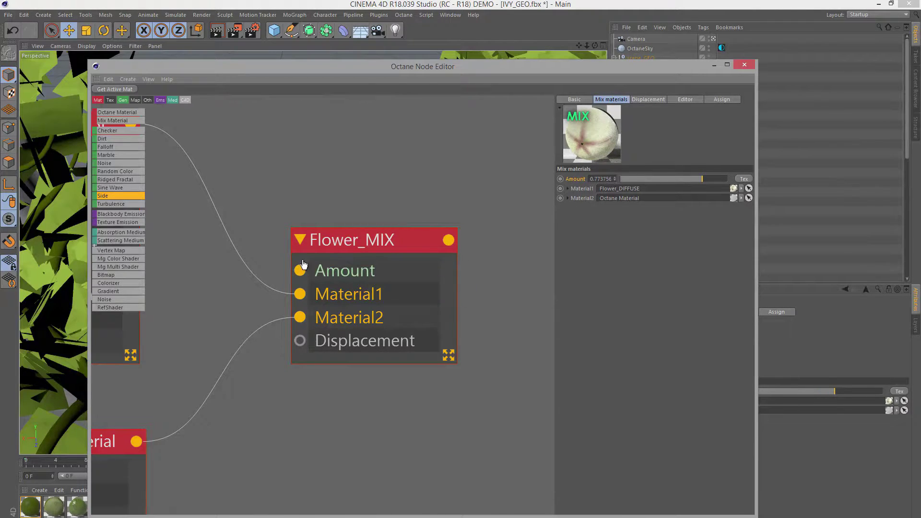
Step: Rename the Octane Material node that feeds Material2 of the flower mix as Flower_SPEC
{"action": "middle_click_drag", "start_coordinate": [303, 265], "coordinate": [353, 248]}
{"action": "middle_click_drag", "start_coordinate": [316, 278], "coordinate": [401, 267]}
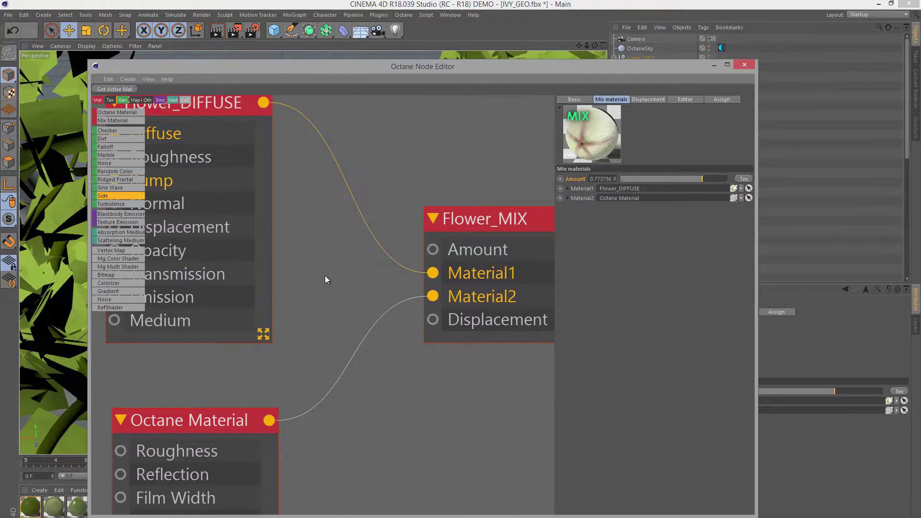
{"action": "middle_click_drag", "start_coordinate": [338, 275], "coordinate": [414, 304]}
{"action": "middle_click_drag", "start_coordinate": [351, 244], "coordinate": [398, 266]}
{"action": "middle_click_drag", "start_coordinate": [328, 149], "coordinate": [381, 203]}
{"action": "left_click", "coordinate": [375, 344]}
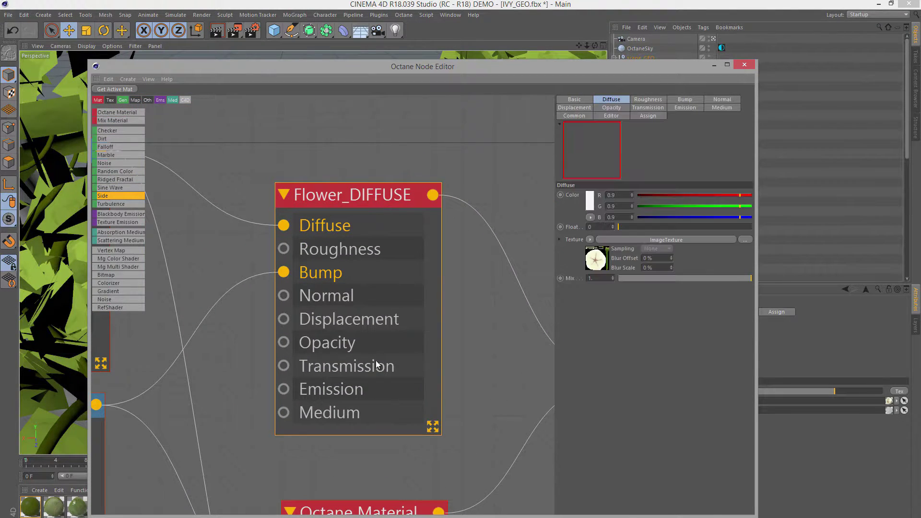
{"action": "middle_click_drag", "start_coordinate": [376, 344], "coordinate": [378, 245]}
{"action": "middle_click_drag", "start_coordinate": [360, 396], "coordinate": [370, 230]}
{"action": "right_click", "coordinate": [372, 212]}
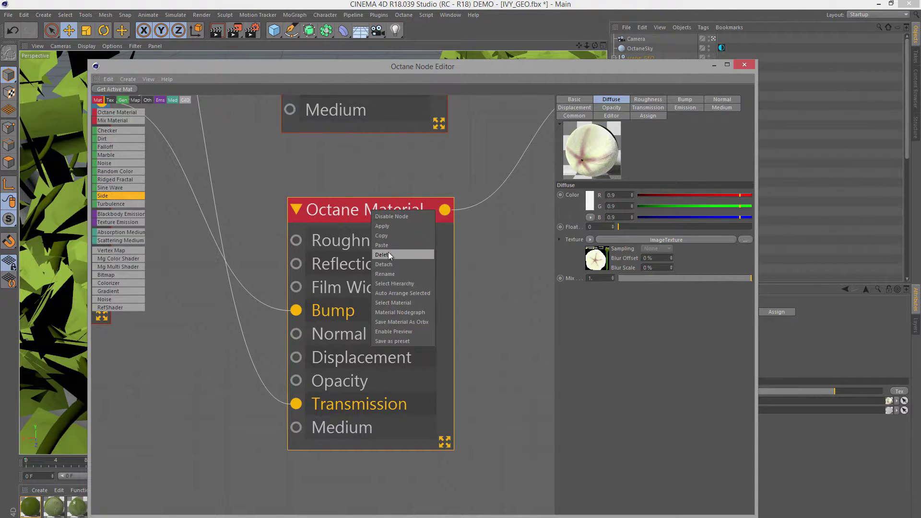
{"action": "left_click", "coordinate": [387, 274]}
{"action": "type", "text": "Flower_SPEC"}
{"action": "key", "text": "Return"}
Step: Inspect the flower_color.png texture node and move the Flower_DIFFUSE node closer to it
{"action": "mouse_move", "coordinate": [407, 229]}
{"action": "middle_mouse_down"}
{"action": "mouse_move", "coordinate": [406, 360]}
{"action": "mouse_move", "coordinate": [419, 435]}
{"action": "middle_mouse_up"}
{"action": "mouse_move", "coordinate": [415, 316]}
{"action": "middle_mouse_down"}
{"action": "mouse_move", "coordinate": [503, 451]}
{"action": "mouse_move", "coordinate": [450, 278]}
{"action": "mouse_move", "coordinate": [458, 269]}
{"action": "mouse_move", "coordinate": [449, 239]}
{"action": "middle_mouse_up"}
{"action": "scroll", "coordinate": [421, 341], "scroll_direction": "down", "scroll_amount": 1}
{"action": "right_click_drag", "start_coordinate": [449, 238], "coordinate": [393, 238], "text": "alt"}
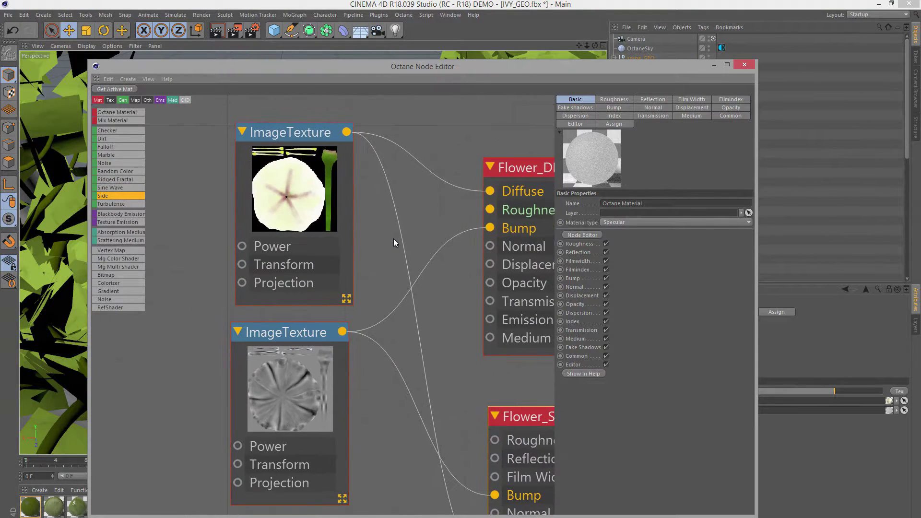
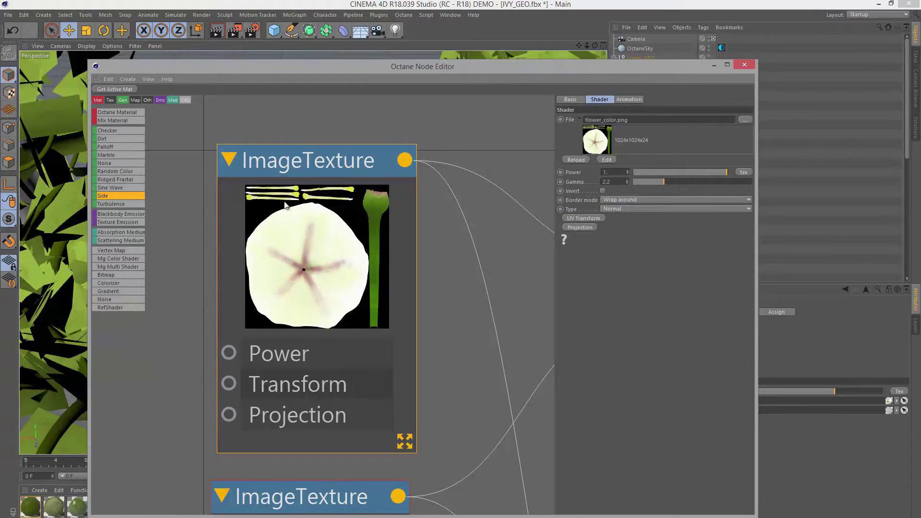
{"action": "middle_click_drag", "start_coordinate": [486, 272], "coordinate": [276, 297]}
{"action": "scroll", "coordinate": [389, 304], "scroll_direction": "down", "scroll_amount": 3}
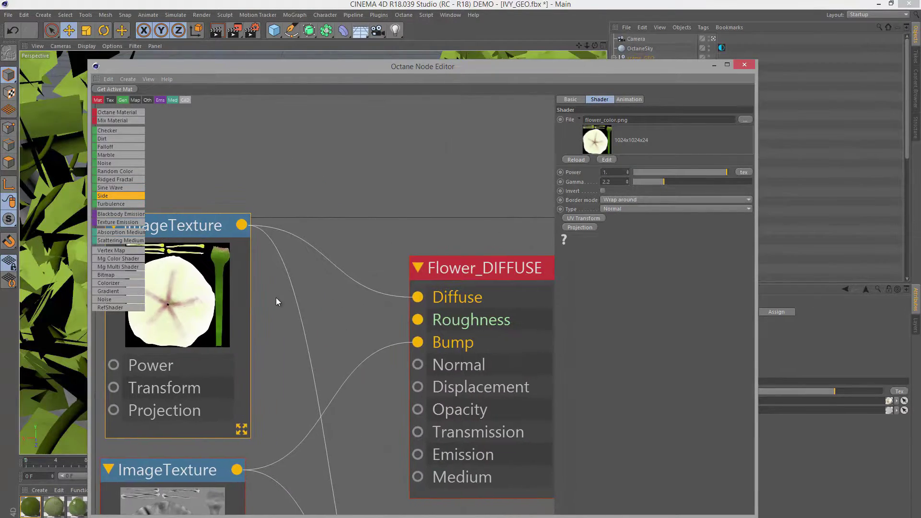
{"action": "left_click_drag", "start_coordinate": [494, 272], "coordinate": [448, 224]}
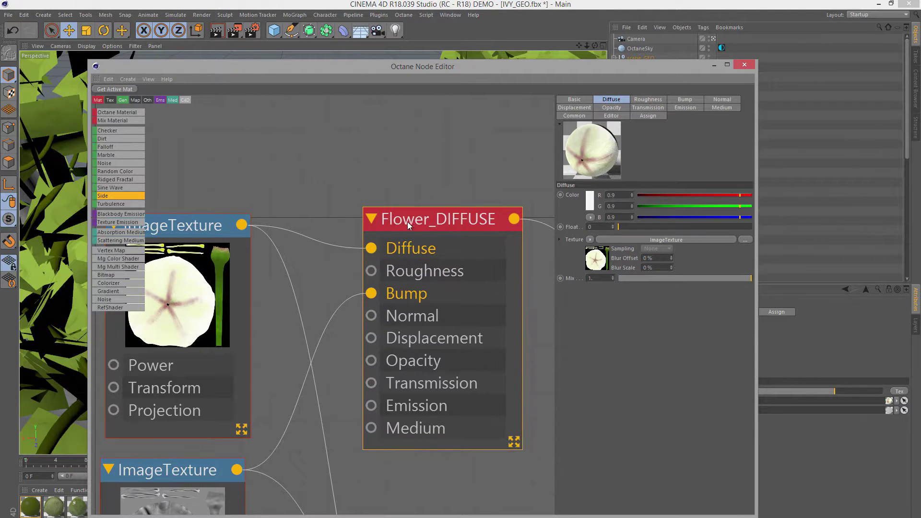
Step: Review the Flower_DIFFUSE material's texture connections and its basic, roughness and transmission settings
{"action": "middle_click_drag", "start_coordinate": [329, 300], "coordinate": [441, 168]}
{"action": "middle_click_drag", "start_coordinate": [355, 327], "coordinate": [397, 207]}
{"action": "scroll", "coordinate": [401, 290], "scroll_direction": "up", "scroll_amount": 4}
{"action": "middle_click_drag", "start_coordinate": [375, 298], "coordinate": [390, 207]}
{"action": "scroll", "coordinate": [390, 206], "scroll_direction": "up", "scroll_amount": 2}
{"action": "middle_click_drag", "start_coordinate": [329, 239], "coordinate": [235, 488]}
{"action": "middle_click_drag", "start_coordinate": [405, 326], "coordinate": [278, 496]}
{"action": "scroll", "coordinate": [468, 251], "scroll_direction": "down", "scroll_amount": 4}
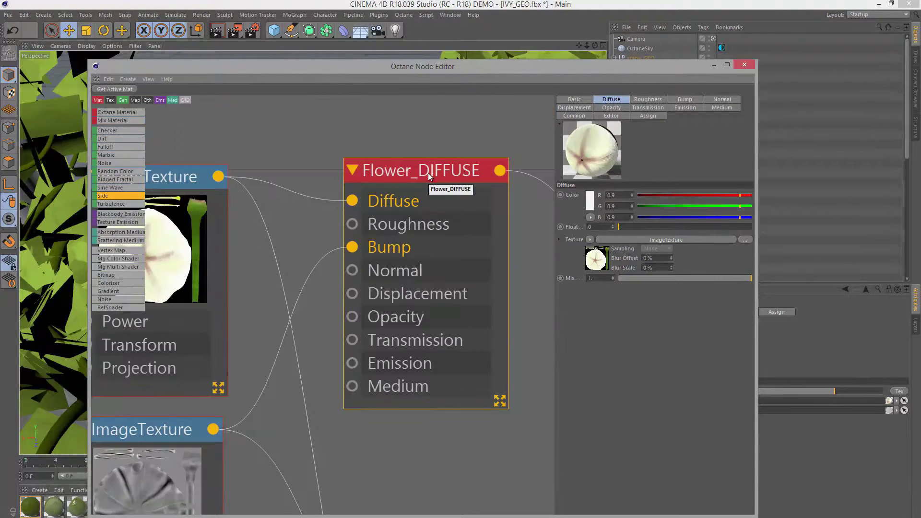
{"action": "left_click", "coordinate": [583, 99]}
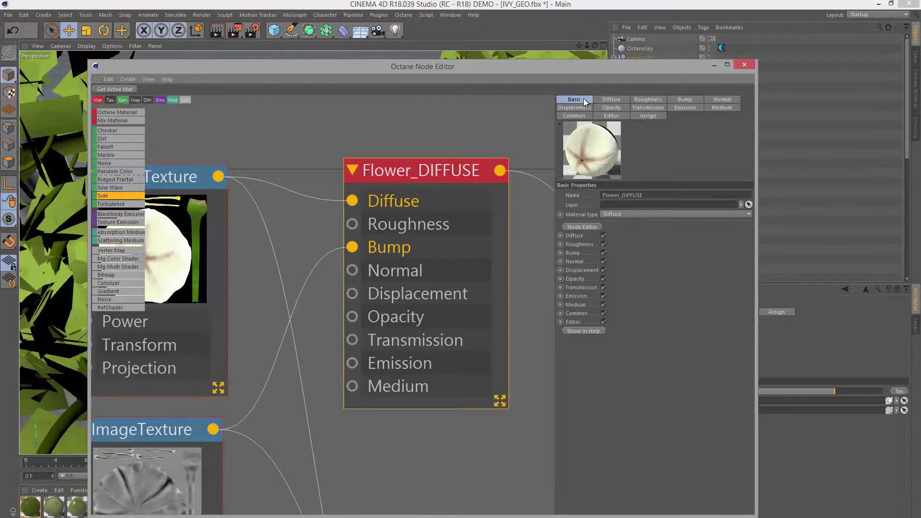
{"action": "left_click", "coordinate": [652, 97]}
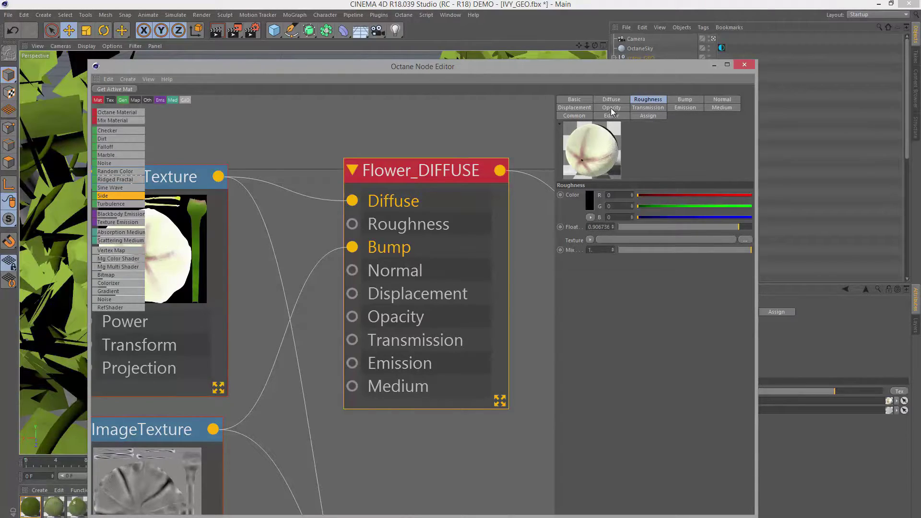
{"action": "left_click", "coordinate": [647, 107]}
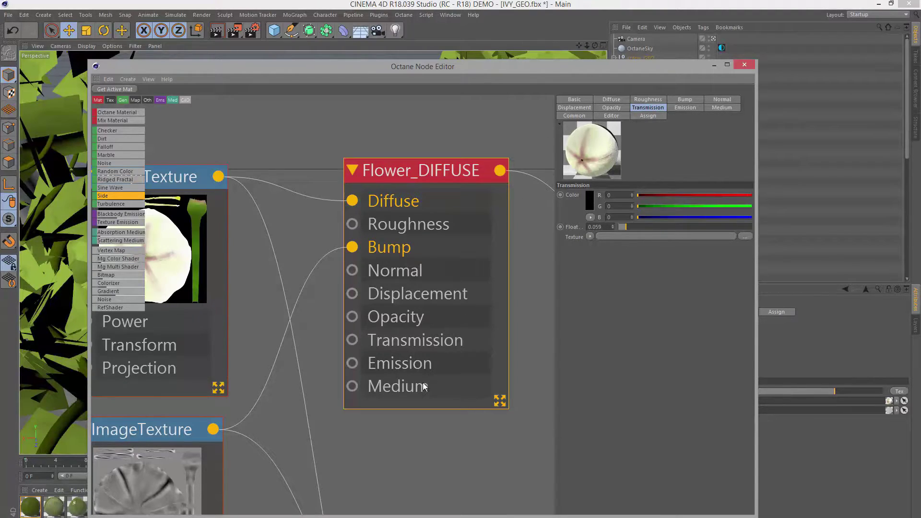
Step: Examine the Flower_SPEC material's transmission settings and the textures feeding its bump and transmission inputs
{"action": "middle_click_drag", "start_coordinate": [386, 353], "coordinate": [510, 173]}
{"action": "middle_click_drag", "start_coordinate": [421, 298], "coordinate": [353, 229]}
{"action": "left_click", "coordinate": [364, 221]}
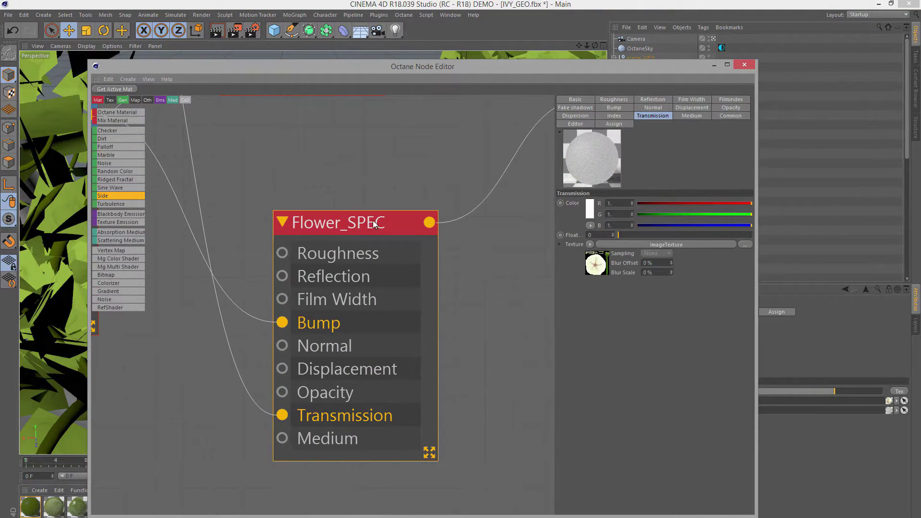
{"action": "middle_click_drag", "start_coordinate": [414, 242], "coordinate": [508, 314]}
{"action": "scroll", "coordinate": [422, 282], "scroll_direction": "down", "scroll_amount": 1}
{"action": "right_click_drag", "start_coordinate": [422, 282], "coordinate": [392, 263], "text": "alt"}
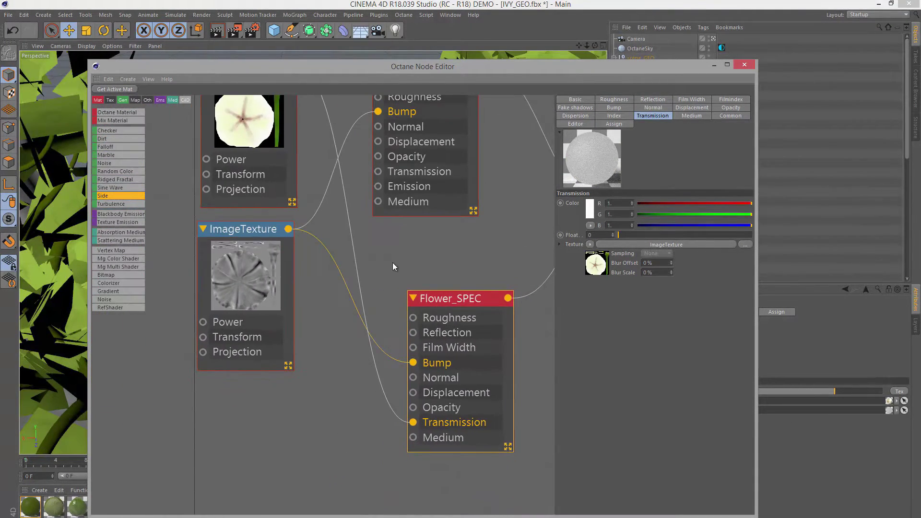
{"action": "middle_click_drag", "start_coordinate": [392, 263], "coordinate": [394, 306]}
{"action": "middle_click_drag", "start_coordinate": [419, 274], "coordinate": [415, 295]}
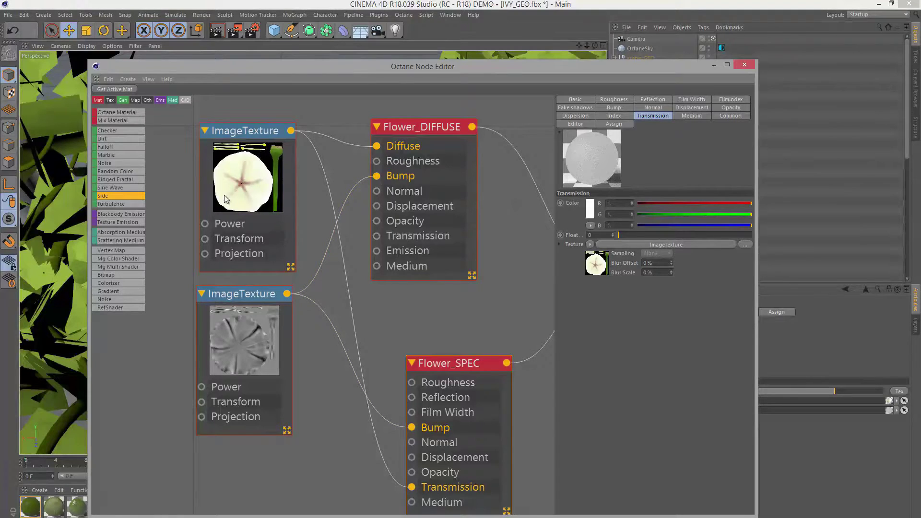
Step: Look closely at the flower colour texture node and the flower_bump.png texture node
{"action": "scroll", "coordinate": [224, 193], "scroll_direction": "up", "scroll_amount": 2}
{"action": "middle_click_drag", "start_coordinate": [263, 222], "coordinate": [353, 341], "text": "alt"}
{"action": "right_click_drag", "start_coordinate": [296, 297], "coordinate": [411, 308], "text": "alt"}
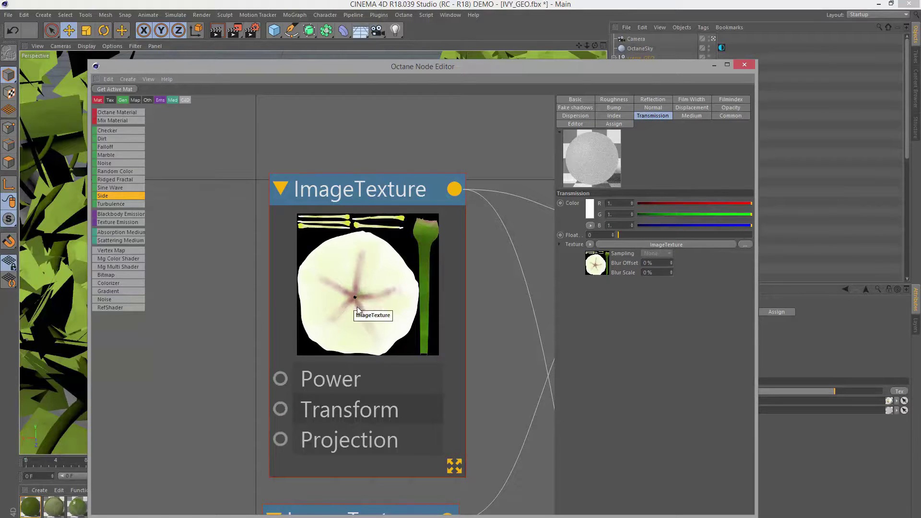
{"action": "scroll", "coordinate": [469, 352], "scroll_direction": "down", "scroll_amount": 2}
{"action": "scroll", "coordinate": [318, 306], "scroll_direction": "down", "scroll_amount": 1}
{"action": "middle_click_drag", "start_coordinate": [528, 515], "coordinate": [357, 258]}
{"action": "left_click", "coordinate": [223, 210]}
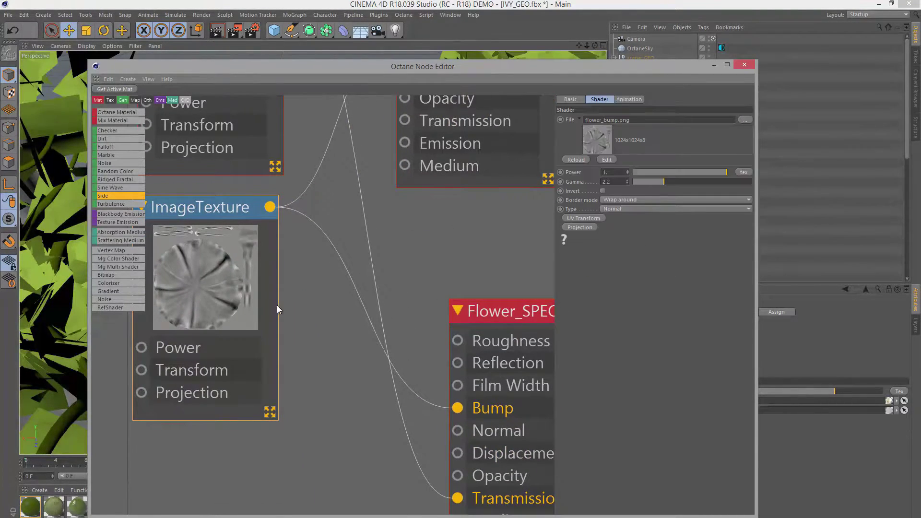
Step: Move the Flower_SPEC node closer to the bump texture and set its roughness to about 0.9
{"action": "middle_click_drag", "start_coordinate": [277, 305], "coordinate": [295, 247]}
{"action": "left_click", "coordinate": [502, 258]}
{"action": "left_click_drag", "start_coordinate": [503, 257], "coordinate": [432, 251]}
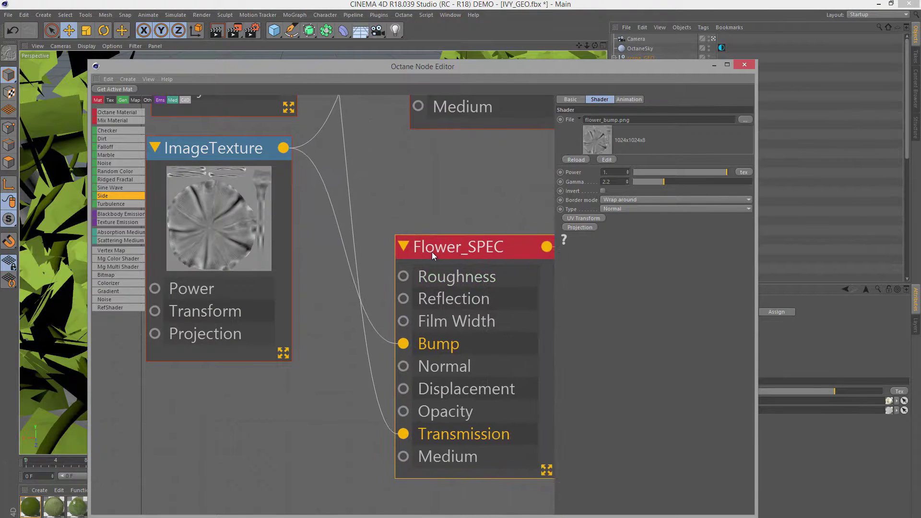
{"action": "middle_click_drag", "start_coordinate": [444, 285], "coordinate": [377, 269]}
{"action": "scroll", "coordinate": [409, 279], "scroll_direction": "up", "scroll_amount": 1}
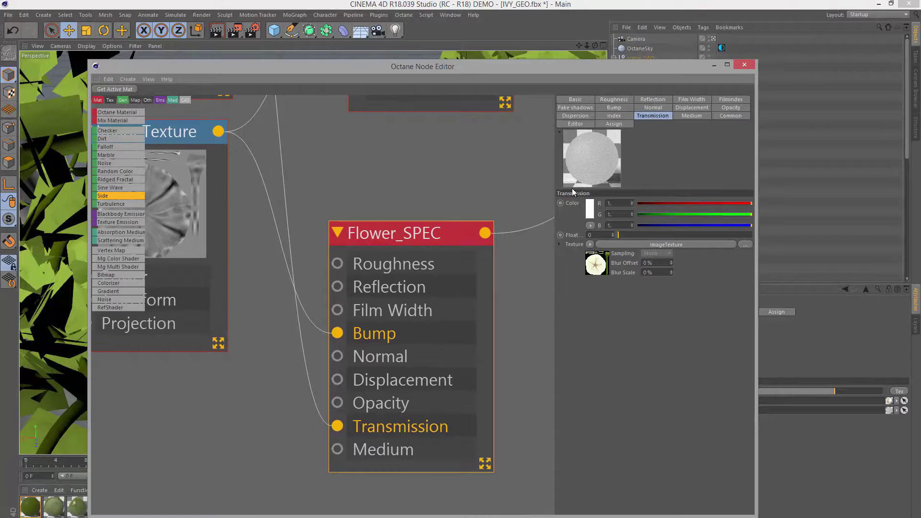
{"action": "left_click", "coordinate": [613, 99]}
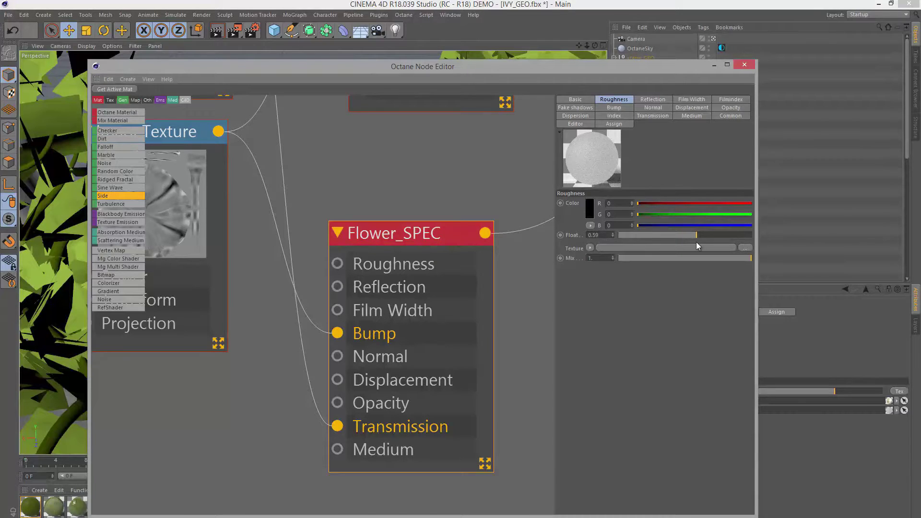
{"action": "left_click_drag", "start_coordinate": [700, 237], "coordinate": [737, 235]}
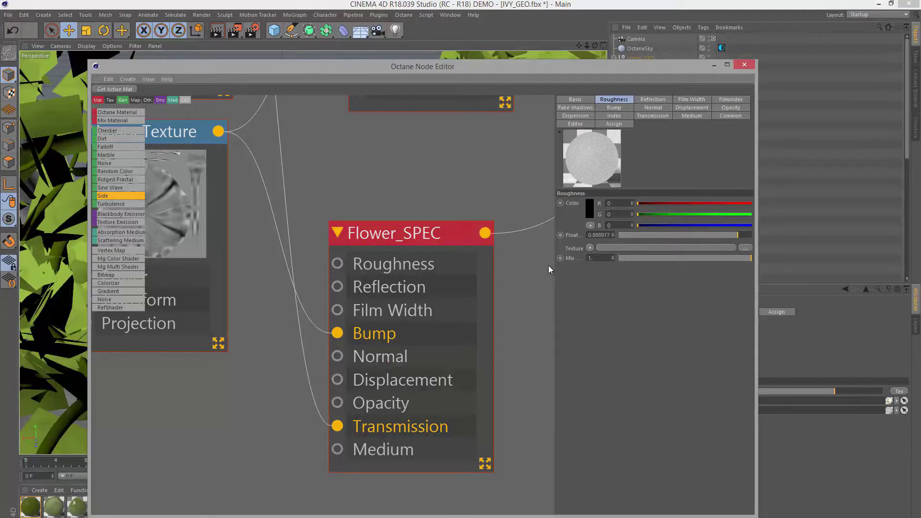
Step: Review the Flower_SPEC material's reflection and index settings and turn on its fake shadows
{"action": "left_click", "coordinate": [656, 100]}
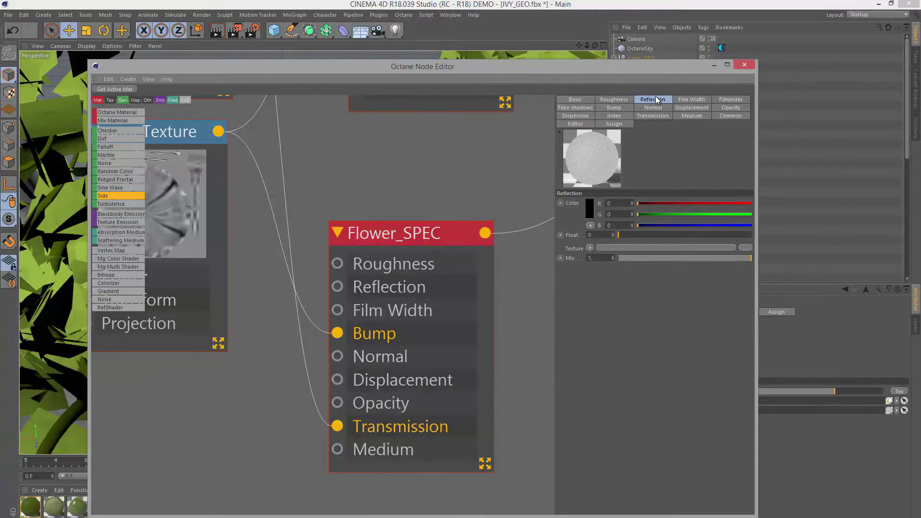
{"action": "mouse_move", "coordinate": [590, 209]}
{"action": "middle_click_drag", "start_coordinate": [496, 180], "coordinate": [474, 192]}
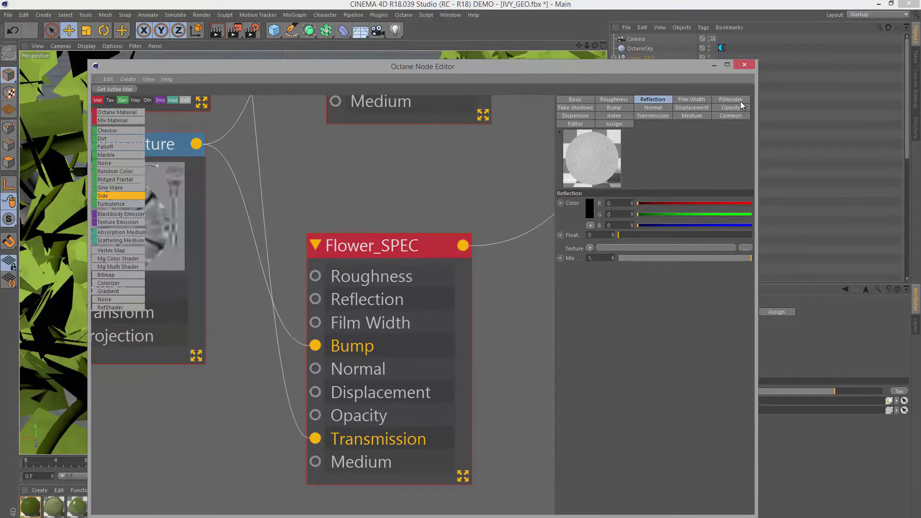
{"action": "left_click", "coordinate": [609, 117]}
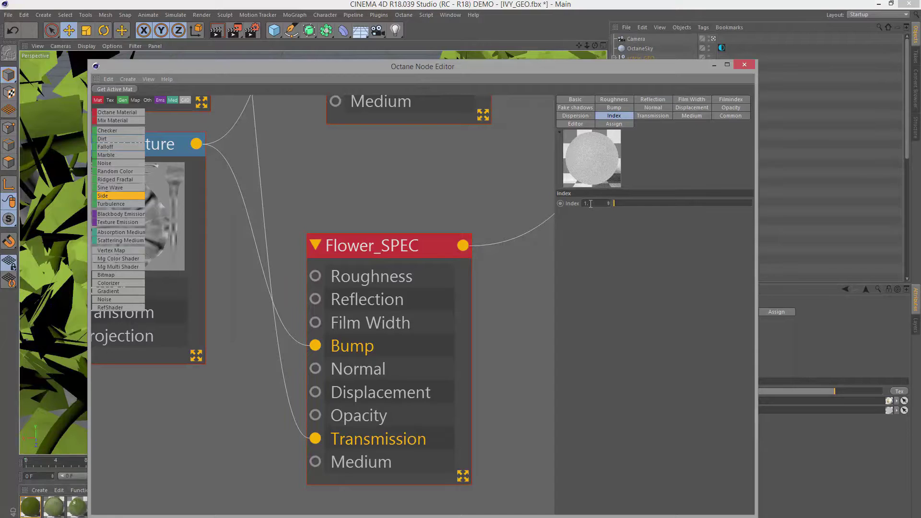
{"action": "left_click", "coordinate": [577, 109]}
{"action": "left_click", "coordinate": [605, 204]}
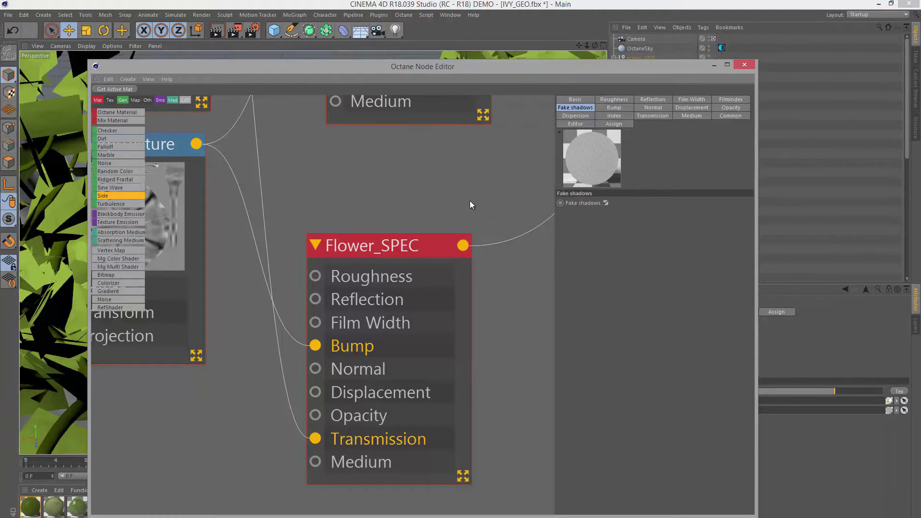
{"action": "scroll", "coordinate": [470, 201], "scroll_direction": "down", "scroll_amount": 5}
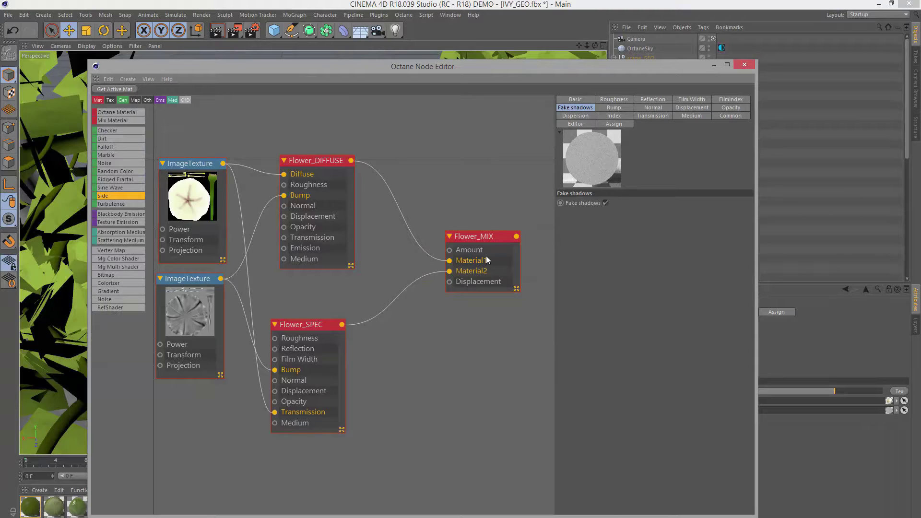
Step: Switch to the Photoshop diagram, collapse and hide the flower_diagram group, and show the leaf_diagram group
{"action": "left_click_drag", "start_coordinate": [447, 65], "coordinate": [450, 328]}
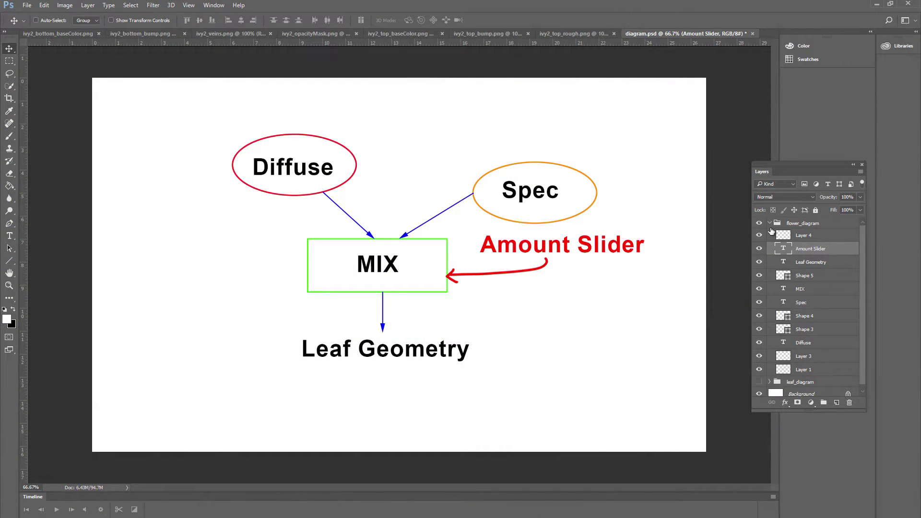
{"action": "left_click", "coordinate": [769, 223]}
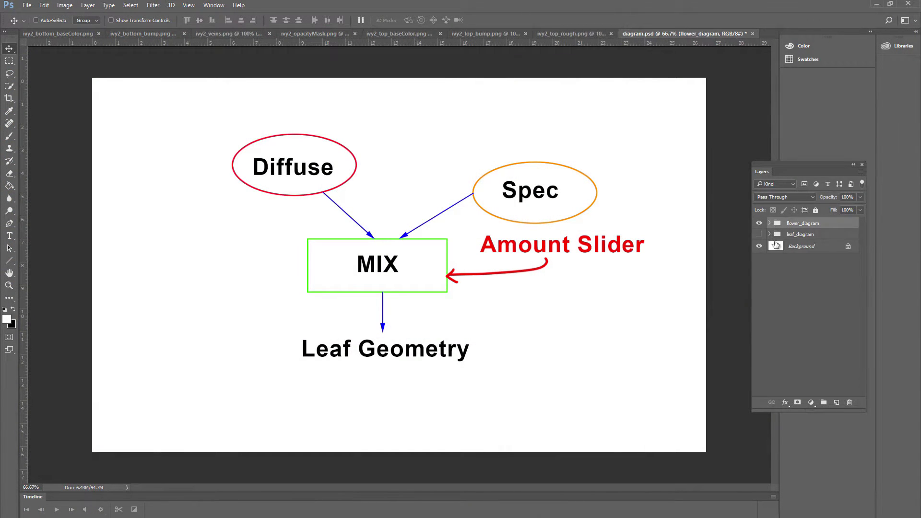
{"action": "left_click", "coordinate": [758, 233]}
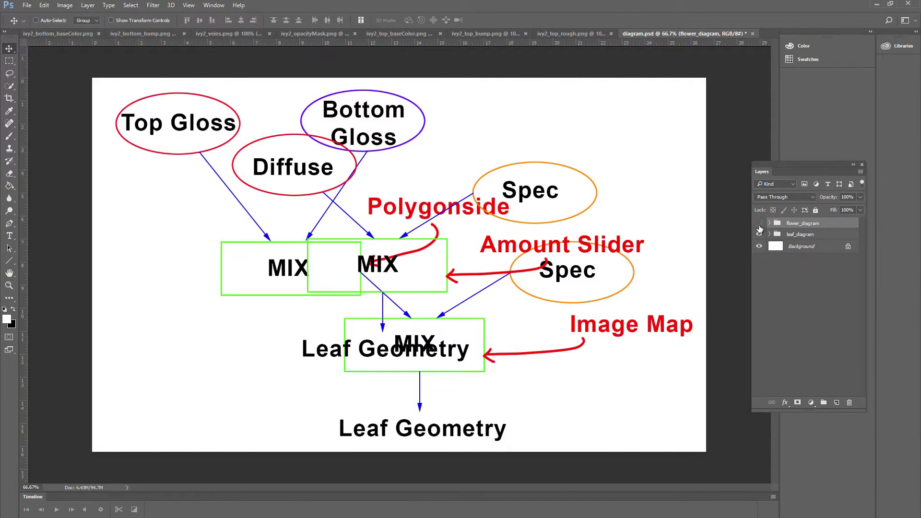
{"action": "left_click", "coordinate": [758, 223]}
{"action": "left_click", "coordinate": [779, 236]}
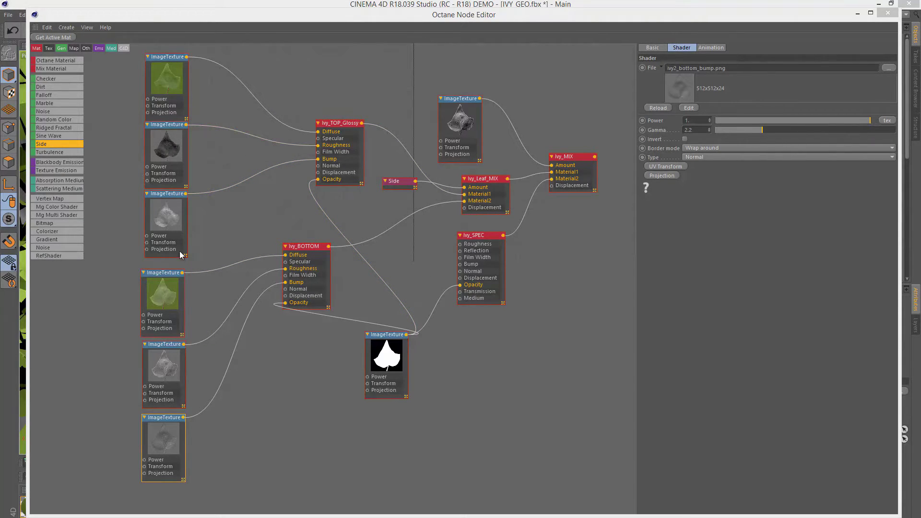
Step: Return to the Octane node network, move the Ivy_MIX node slightly away from its inputs and review its mix materials
{"action": "middle_click_drag", "start_coordinate": [495, 356], "coordinate": [312, 442]}
{"action": "scroll", "coordinate": [366, 391], "scroll_direction": "up", "scroll_amount": 7}
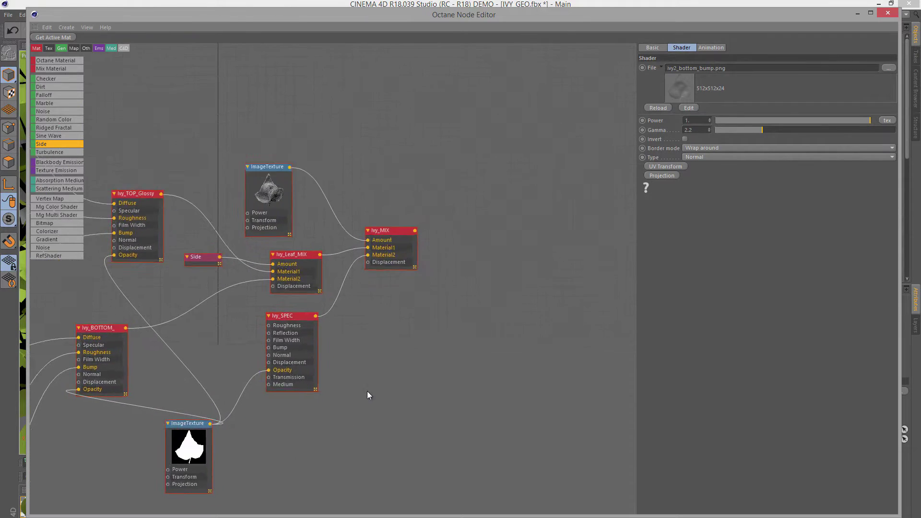
{"action": "middle_click_drag", "start_coordinate": [423, 339], "coordinate": [418, 450]}
{"action": "scroll", "coordinate": [354, 366], "scroll_direction": "up", "scroll_amount": 2}
{"action": "middle_click_drag", "start_coordinate": [344, 333], "coordinate": [350, 345]}
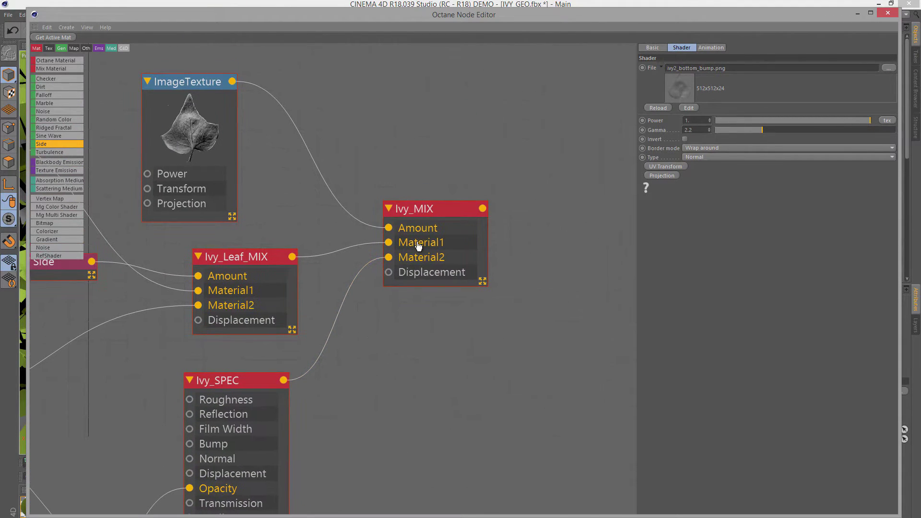
{"action": "left_click", "coordinate": [439, 210]}
{"action": "left_click_drag", "start_coordinate": [420, 207], "coordinate": [451, 218]}
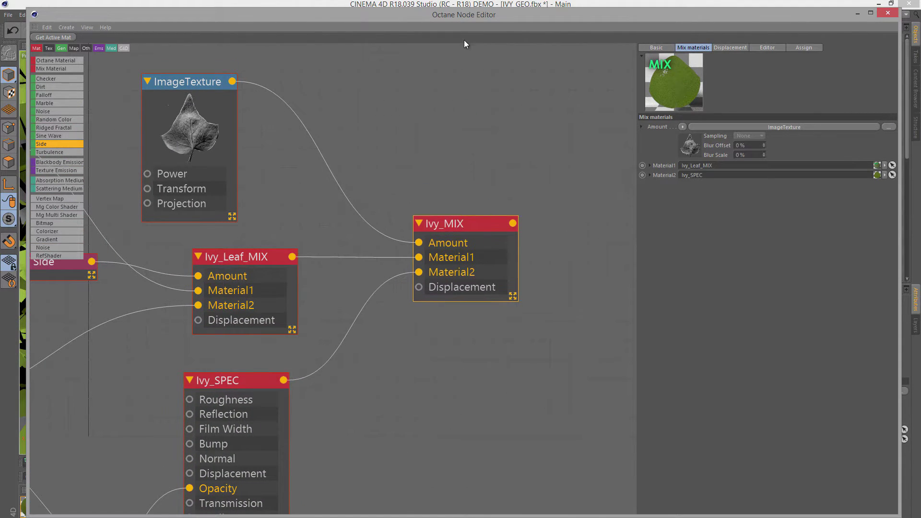
{"action": "mouse_move", "coordinate": [461, 13]}
{"action": "left_mouse_down"}
{"action": "mouse_move", "coordinate": [419, 341]}
{"action": "mouse_move", "coordinate": [453, 267]}
{"action": "mouse_move", "coordinate": [459, 70]}
{"action": "mouse_move", "coordinate": [477, 10]}
{"action": "left_mouse_up"}
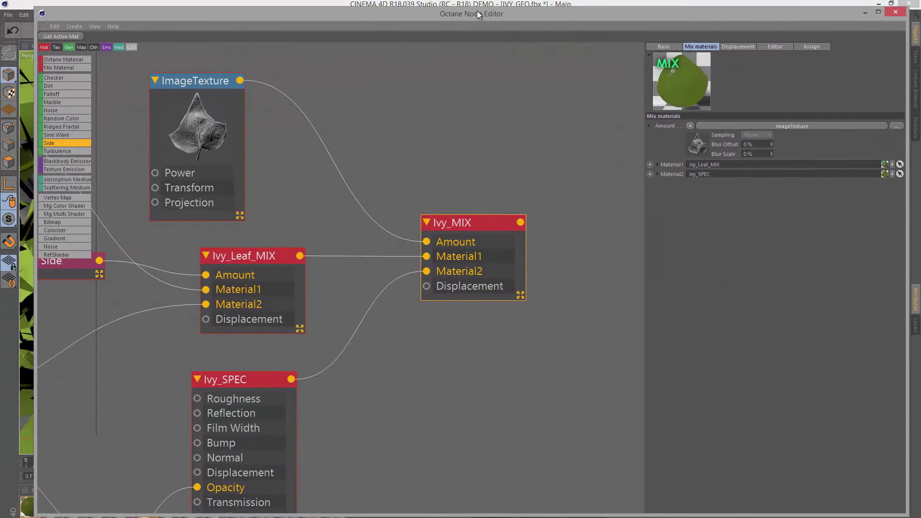
{"action": "middle_click_drag", "start_coordinate": [400, 251], "coordinate": [430, 326]}
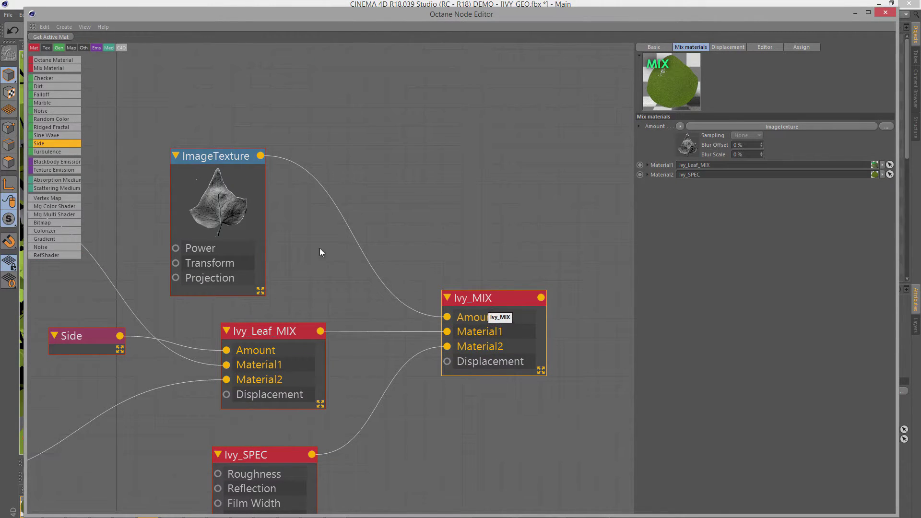
Step: Shift the ivy2_veins.png texture node slightly closer to Ivy_MIX and look closely at its leaf-vein image and amount connection
{"action": "left_click_drag", "start_coordinate": [206, 156], "coordinate": [254, 154]}
{"action": "scroll", "coordinate": [267, 195], "scroll_direction": "up", "scroll_amount": 5}
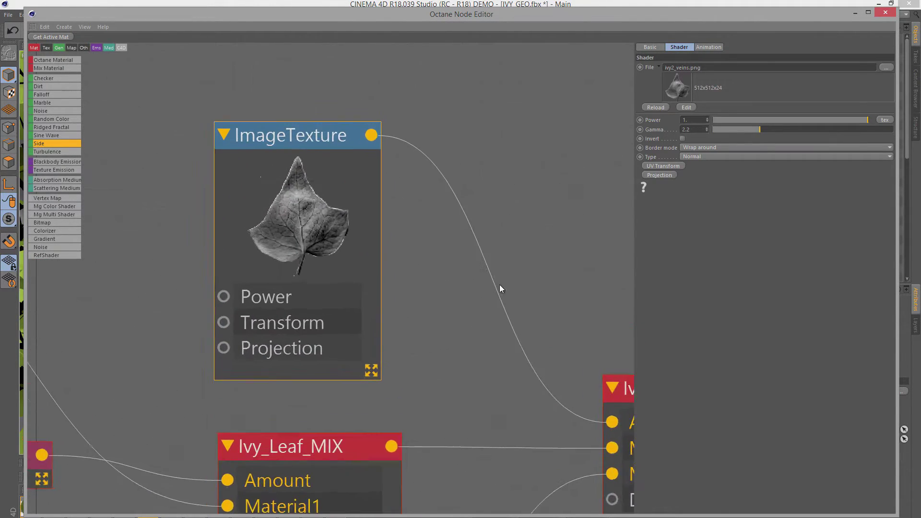
{"action": "scroll", "coordinate": [499, 289], "scroll_direction": "up", "scroll_amount": 5}
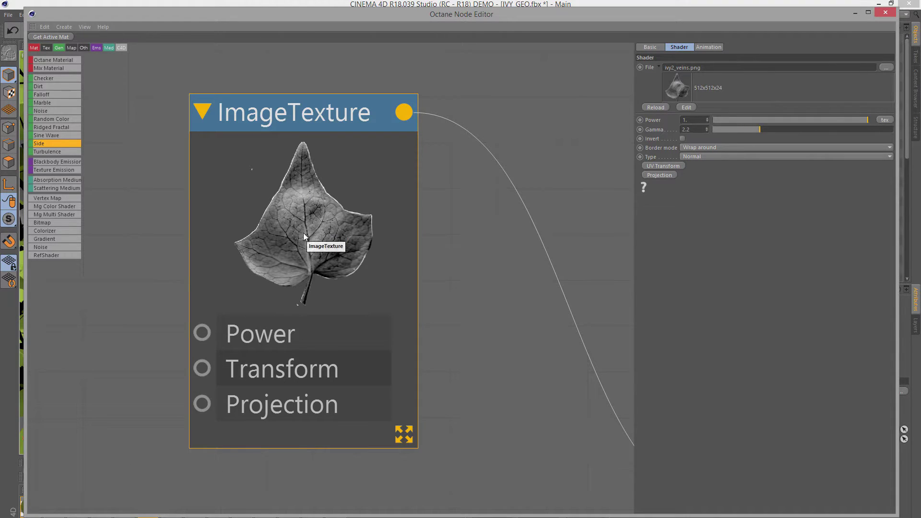
{"action": "scroll", "coordinate": [353, 292], "scroll_direction": "down", "scroll_amount": 3}
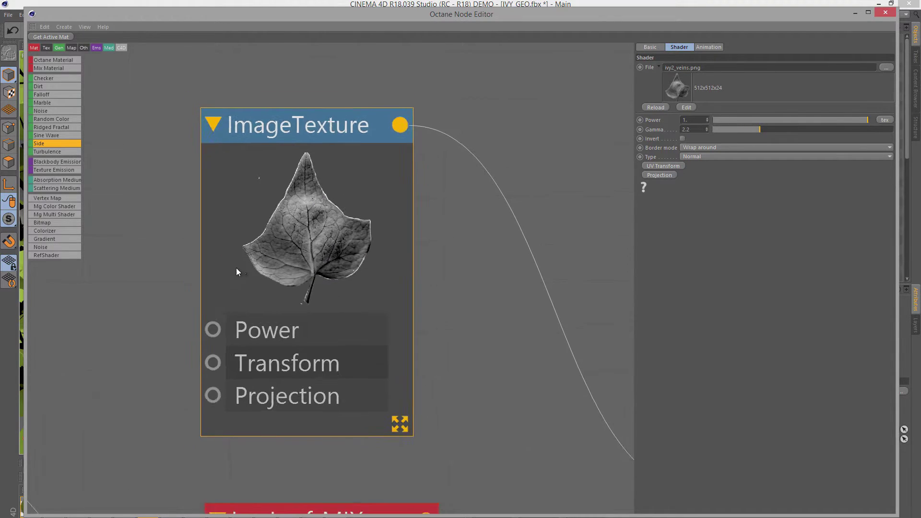
{"action": "middle_click_drag", "start_coordinate": [369, 345], "coordinate": [299, 180]}
{"action": "scroll", "coordinate": [341, 231], "scroll_direction": "down", "scroll_amount": 1}
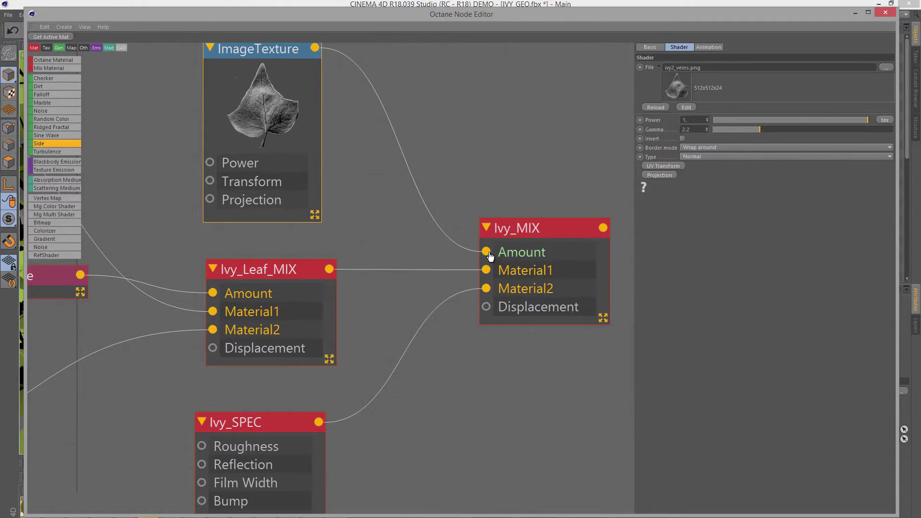
Step: Align the Ivy_SPEC node directly beneath the Ivy_Leaf_MIX node
{"action": "middle_click_drag", "start_coordinate": [373, 294], "coordinate": [402, 260]}
{"action": "left_click_drag", "start_coordinate": [294, 239], "coordinate": [292, 231]}
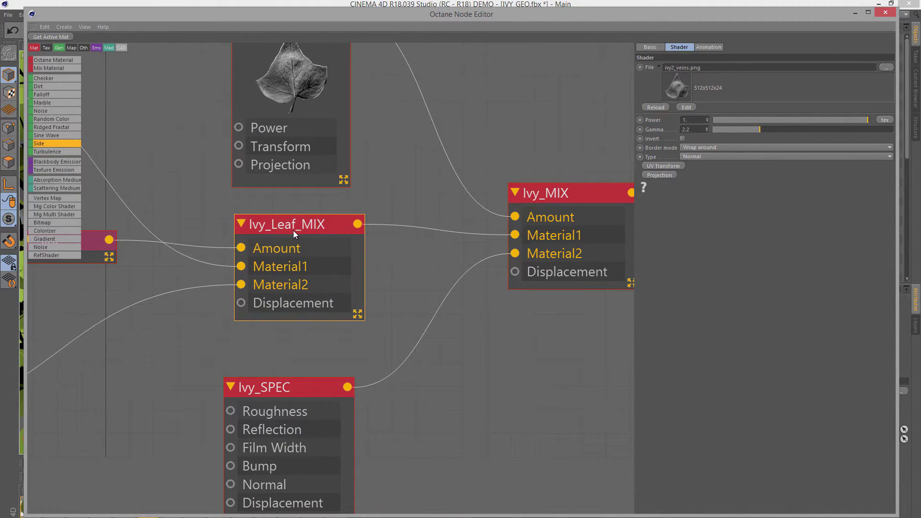
{"action": "left_click_drag", "start_coordinate": [295, 381], "coordinate": [305, 334]}
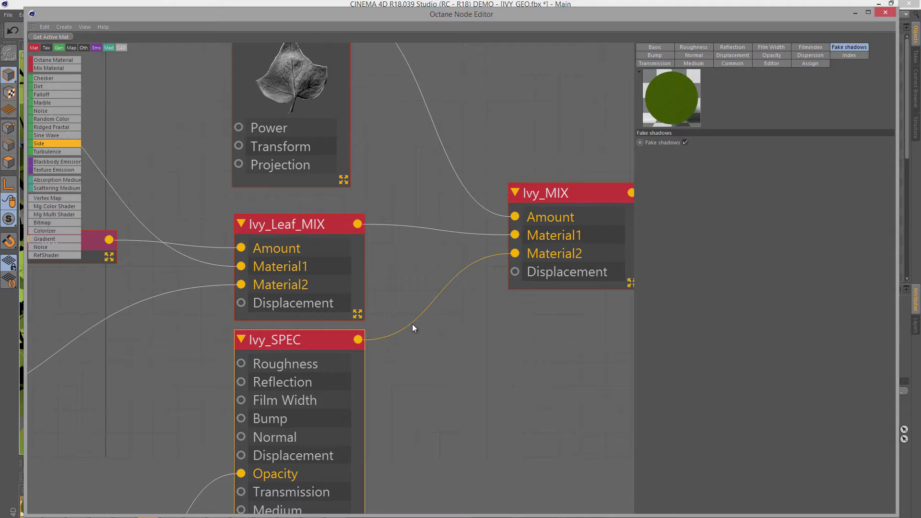
{"action": "middle_click_drag", "start_coordinate": [412, 323], "coordinate": [361, 268]}
{"action": "scroll", "coordinate": [367, 272], "scroll_direction": "up", "scroll_amount": 2}
{"action": "left_click", "coordinate": [258, 167]}
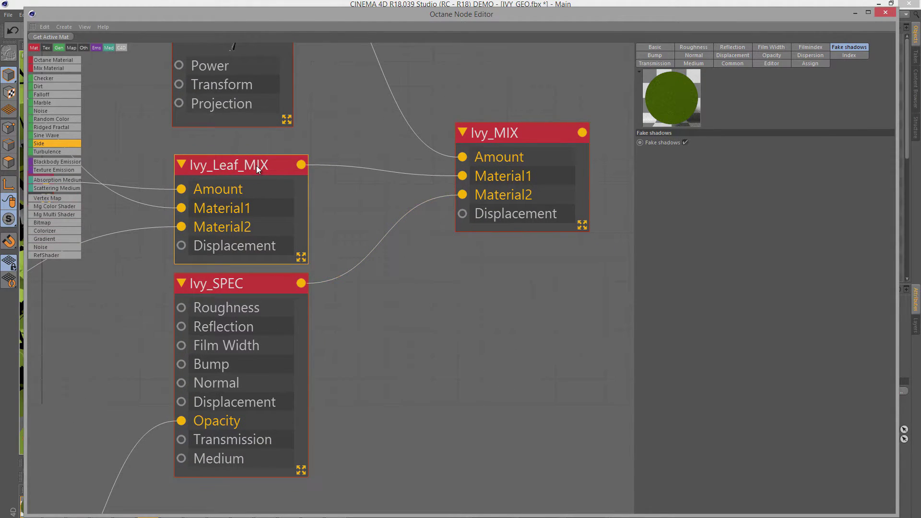
{"action": "left_click", "coordinate": [237, 287]}
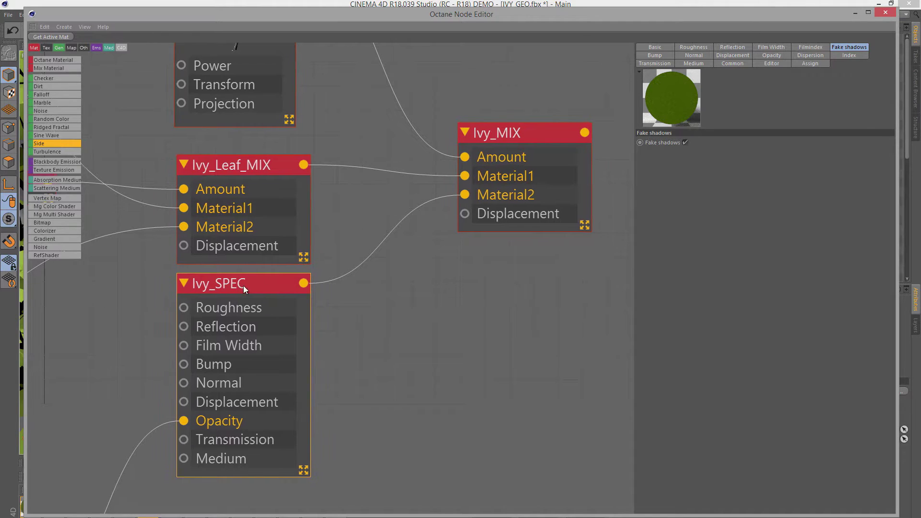
Step: Review the Ivy_SPEC material's roughness, reflection, index and transmission settings
{"action": "middle_click_drag", "start_coordinate": [243, 286], "coordinate": [321, 254]}
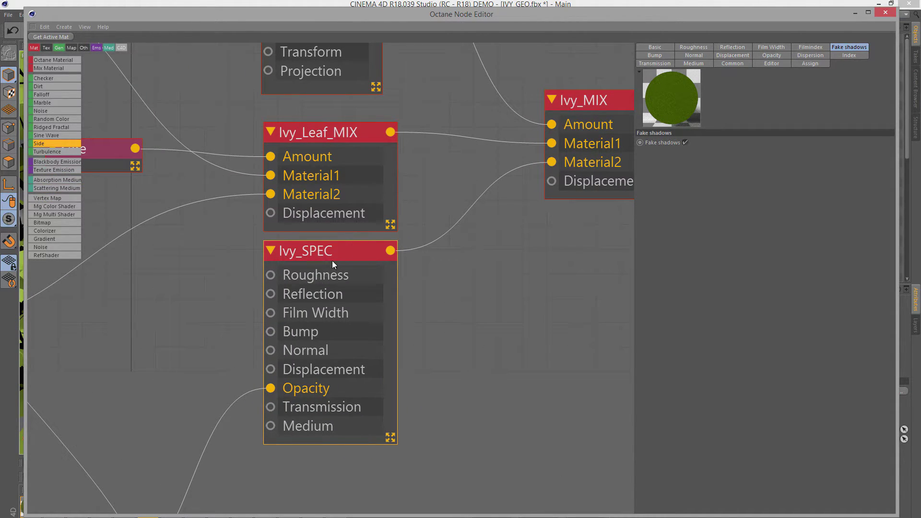
{"action": "middle_click_drag", "start_coordinate": [293, 323], "coordinate": [248, 315]}
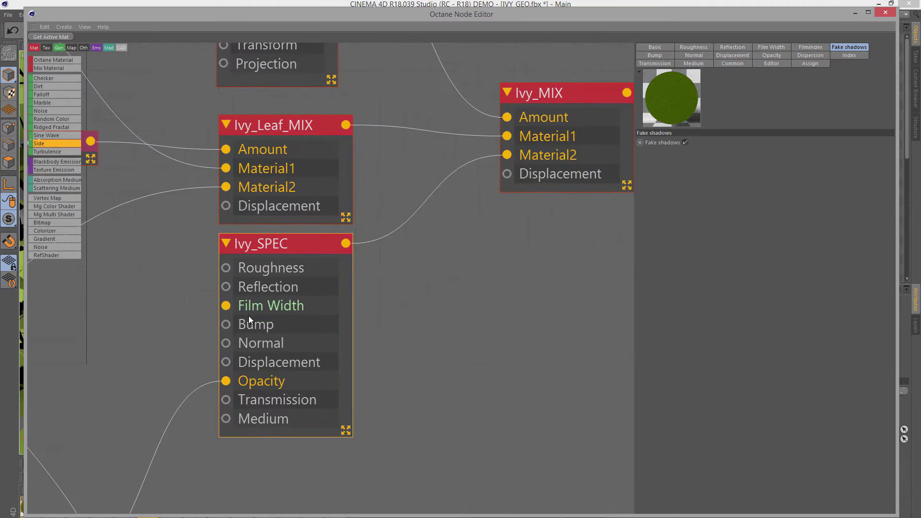
{"action": "left_click", "coordinate": [686, 48]}
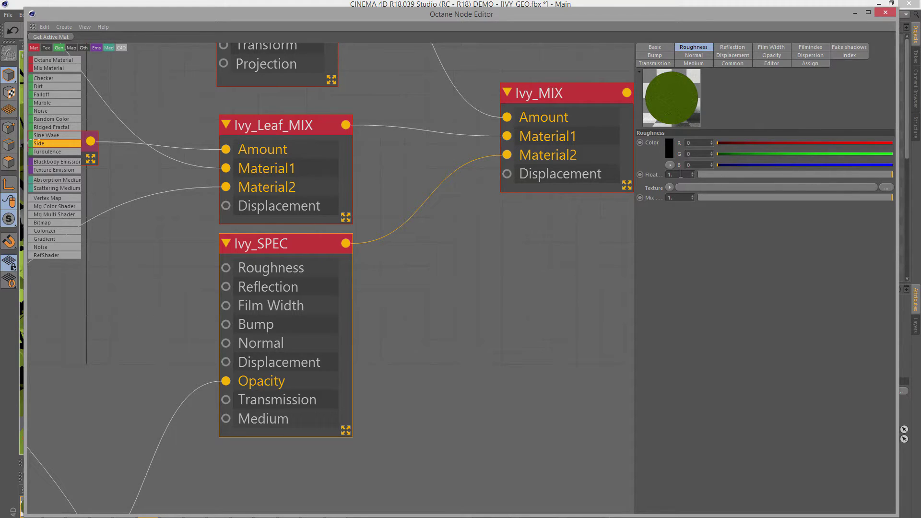
{"action": "left_click", "coordinate": [735, 48]}
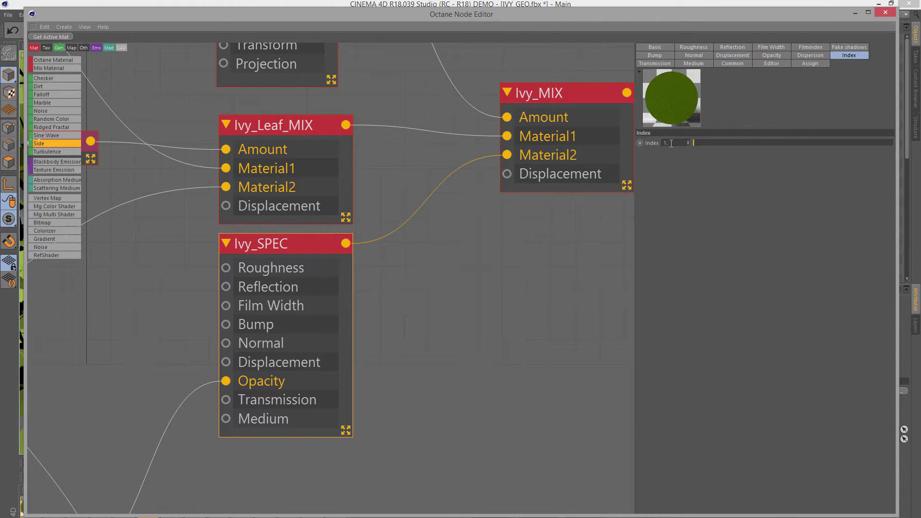
{"action": "left_click", "coordinate": [655, 64]}
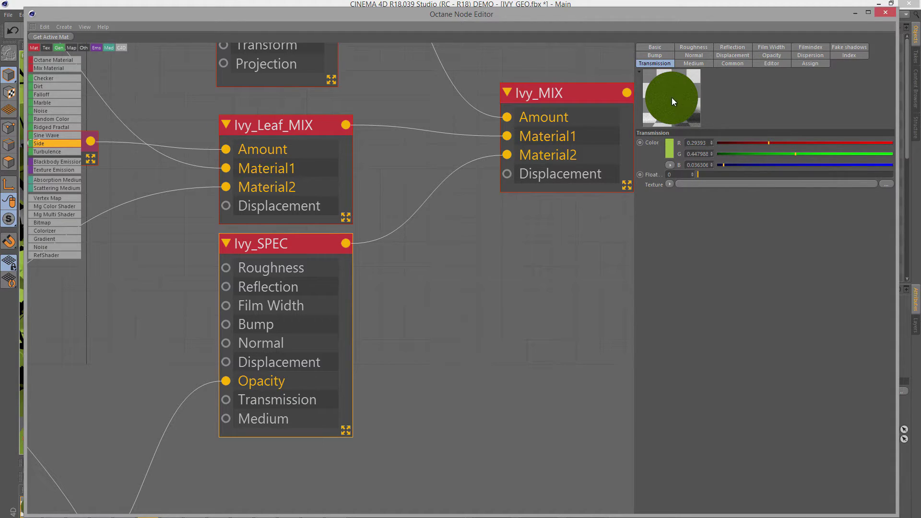
Step: Move the ivy2_opacityMask.png texture node higher, closer to the Ivy_SPEC opacity input, and inspect the mask
{"action": "middle_click_drag", "start_coordinate": [438, 296], "coordinate": [551, 199]}
{"action": "middle_click_drag", "start_coordinate": [356, 398], "coordinate": [468, 303]}
{"action": "left_click_drag", "start_coordinate": [263, 369], "coordinate": [302, 219]}
{"action": "scroll", "coordinate": [319, 303], "scroll_direction": "up", "scroll_amount": 3}
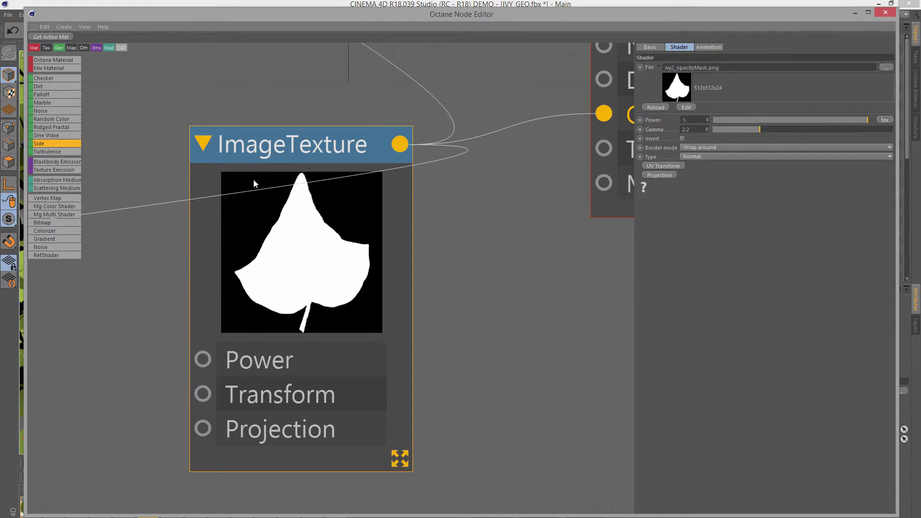
Step: Uncover the viewport and examine the square ivy leaf polygons up close
{"action": "left_click_drag", "start_coordinate": [394, 18], "coordinate": [360, 362]}
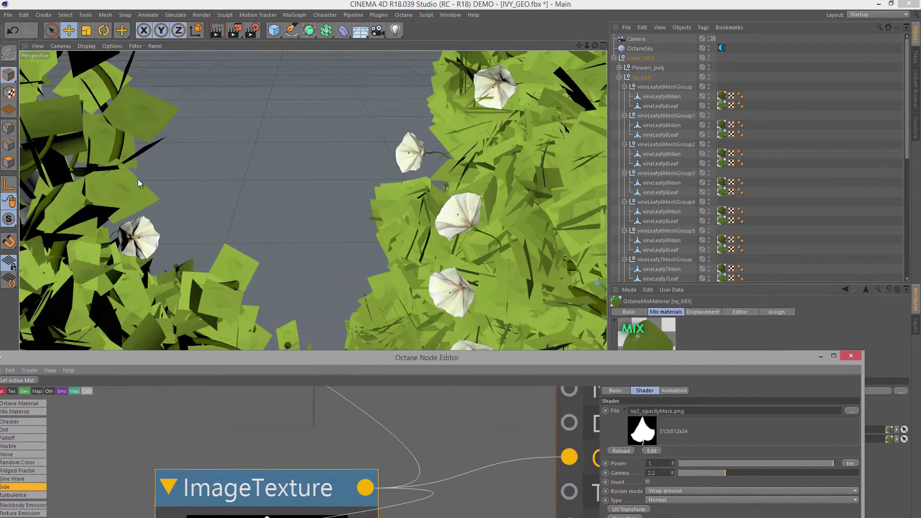
{"action": "left_click_drag", "start_coordinate": [229, 260], "coordinate": [203, 263], "text": "alt"}
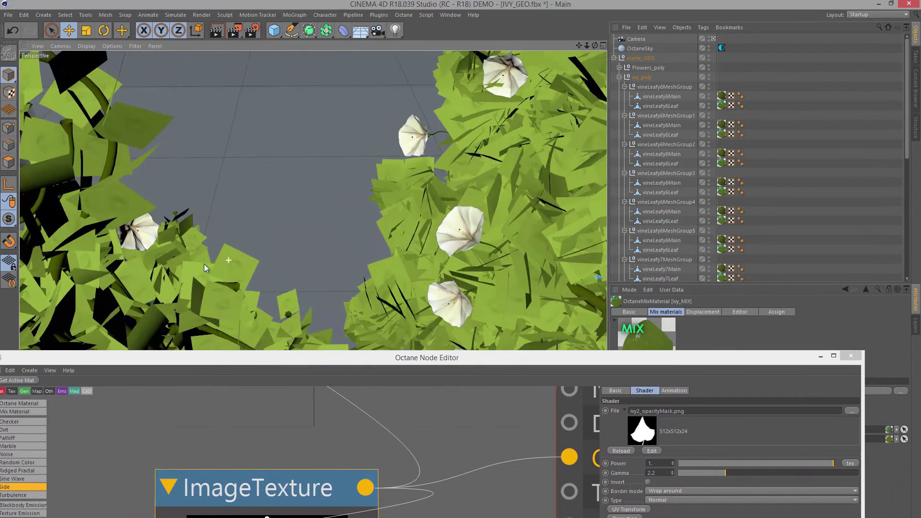
{"action": "right_click_drag", "start_coordinate": [203, 264], "coordinate": [234, 255], "text": "alt"}
{"action": "left_click_drag", "start_coordinate": [234, 255], "coordinate": [214, 247], "text": "alt"}
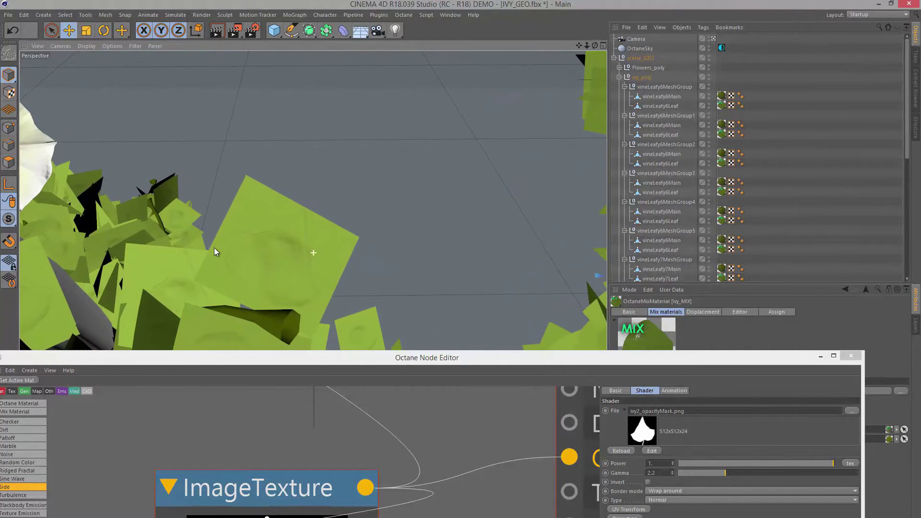
{"action": "mouse_move", "coordinate": [279, 232]}
{"action": "left_mouse_down", "text": "alt"}
{"action": "mouse_move", "coordinate": [315, 253]}
{"action": "mouse_move", "coordinate": [279, 245]}
{"action": "left_mouse_up", "text": "alt"}
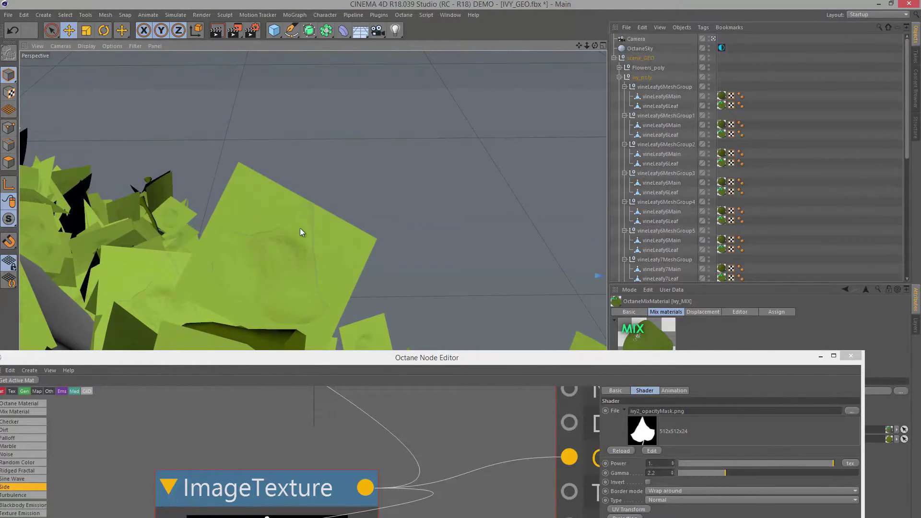
Step: Bring the node network back into view and place the opacity mask texture node beside the Ivy_SPEC node
{"action": "left_click_drag", "start_coordinate": [330, 357], "coordinate": [343, 82]}
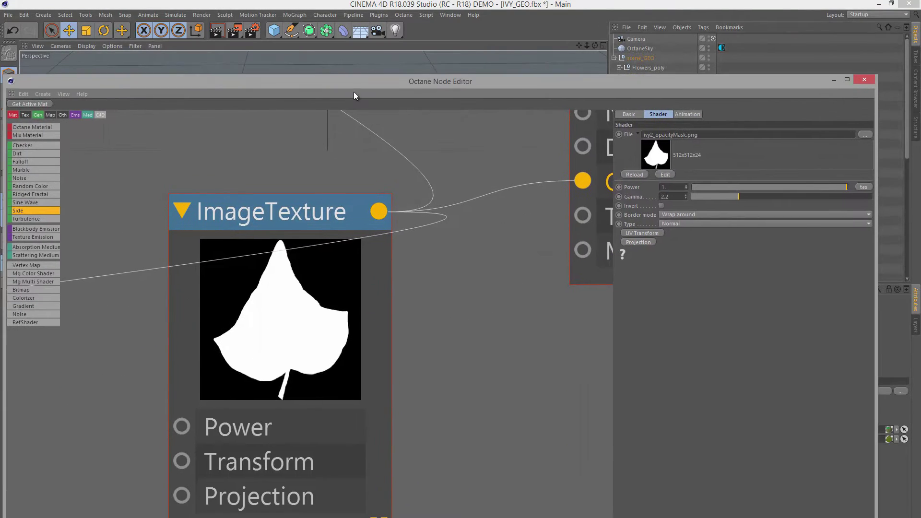
{"action": "scroll", "coordinate": [159, 267], "scroll_direction": "down", "scroll_amount": 4}
{"action": "middle_click_drag", "start_coordinate": [159, 266], "coordinate": [92, 321]}
{"action": "middle_click_drag", "start_coordinate": [448, 272], "coordinate": [402, 398]}
{"action": "middle_click_drag", "start_coordinate": [402, 313], "coordinate": [403, 269]}
{"action": "left_click_drag", "start_coordinate": [266, 415], "coordinate": [268, 346]}
{"action": "middle_click_drag", "start_coordinate": [364, 345], "coordinate": [307, 370]}
{"action": "scroll", "coordinate": [386, 371], "scroll_direction": "up", "scroll_amount": 1}
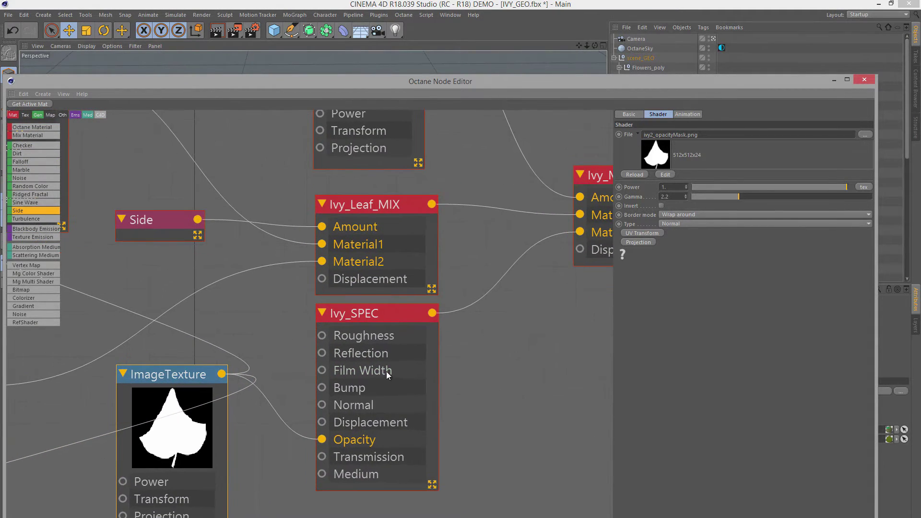
Step: Compare the mix inputs of the Ivy_Leaf_MIX and Ivy_MIX materials
{"action": "middle_click_drag", "start_coordinate": [387, 371], "coordinate": [262, 371]}
{"action": "middle_click_drag", "start_coordinate": [377, 249], "coordinate": [527, 313]}
{"action": "left_click", "coordinate": [406, 272]}
{"action": "scroll", "coordinate": [363, 282], "scroll_direction": "up", "scroll_amount": 1}
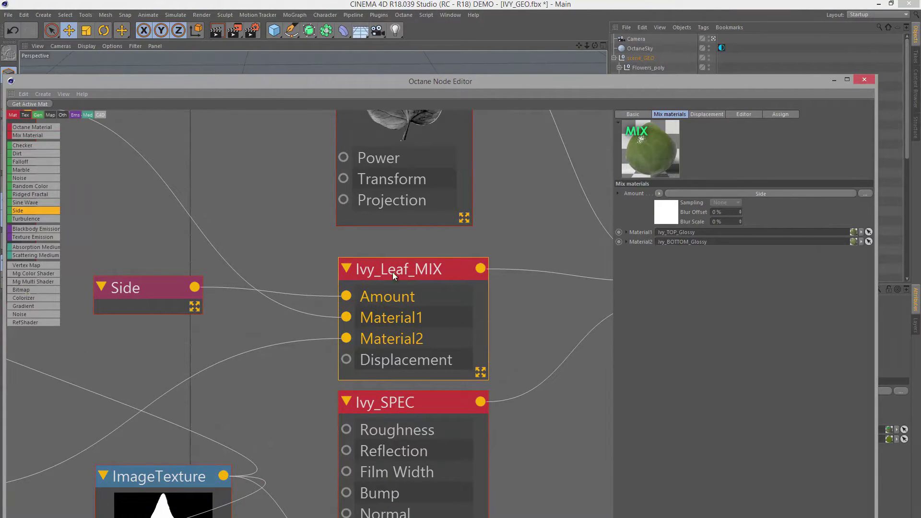
{"action": "middle_click_drag", "start_coordinate": [474, 284], "coordinate": [283, 316]}
{"action": "left_click", "coordinate": [456, 255]}
{"action": "middle_click_drag", "start_coordinate": [329, 292], "coordinate": [372, 247]}
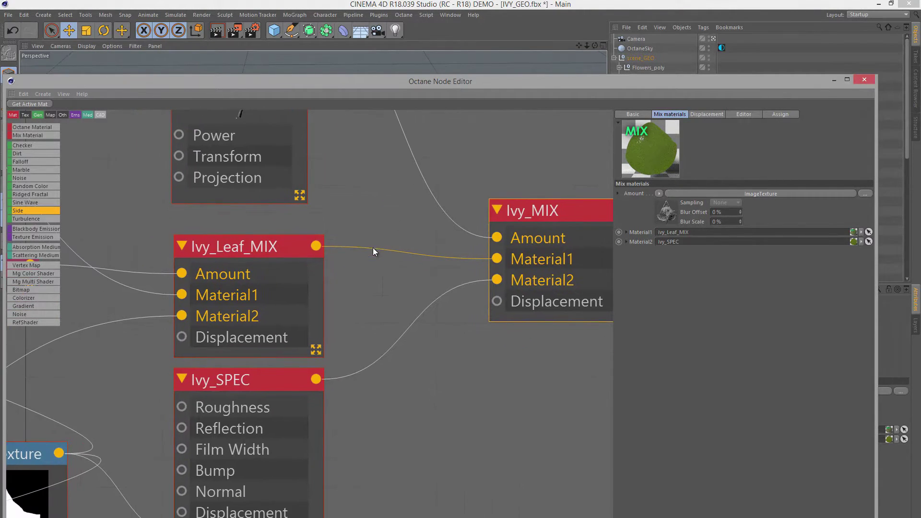
{"action": "mouse_move", "coordinate": [327, 275]}
{"action": "middle_mouse_down"}
{"action": "mouse_move", "coordinate": [320, 239]}
{"action": "mouse_move", "coordinate": [456, 266]}
{"action": "mouse_move", "coordinate": [453, 277]}
{"action": "middle_mouse_up"}
{"action": "scroll", "coordinate": [321, 238], "scroll_direction": "up", "scroll_amount": 1}
{"action": "left_click", "coordinate": [405, 246]}
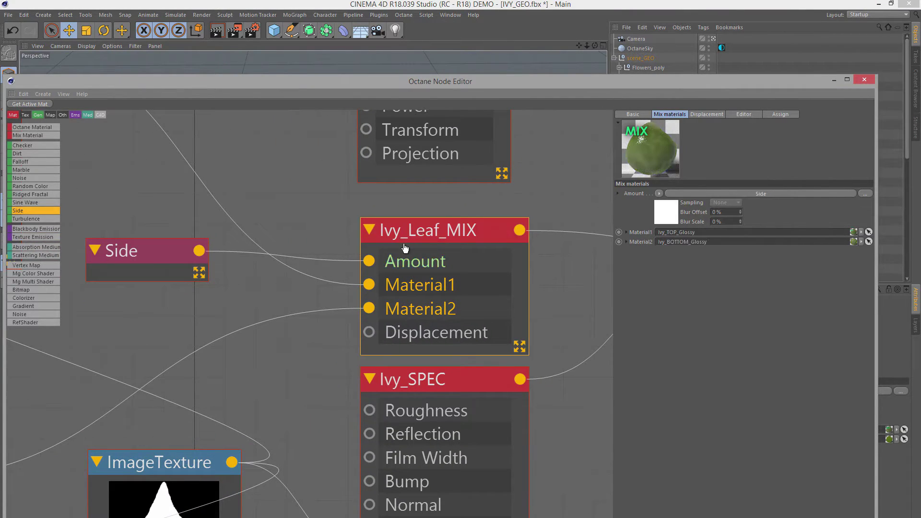
Step: Examine the Side node that feeds the Ivy_Leaf_MIX amount and locate its type in the node list
{"action": "left_click", "coordinate": [140, 248]}
{"action": "middle_click_drag", "start_coordinate": [129, 272], "coordinate": [258, 271]}
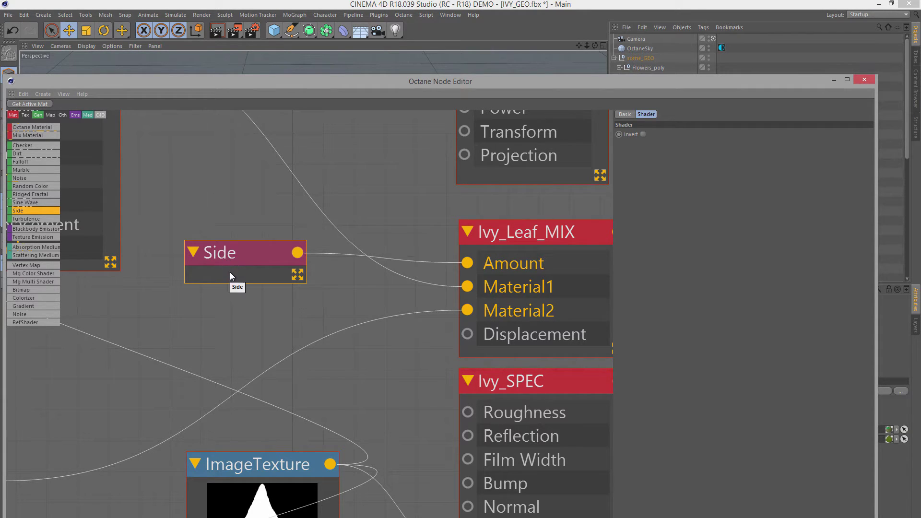
{"action": "left_click_drag", "start_coordinate": [216, 82], "coordinate": [272, 50]}
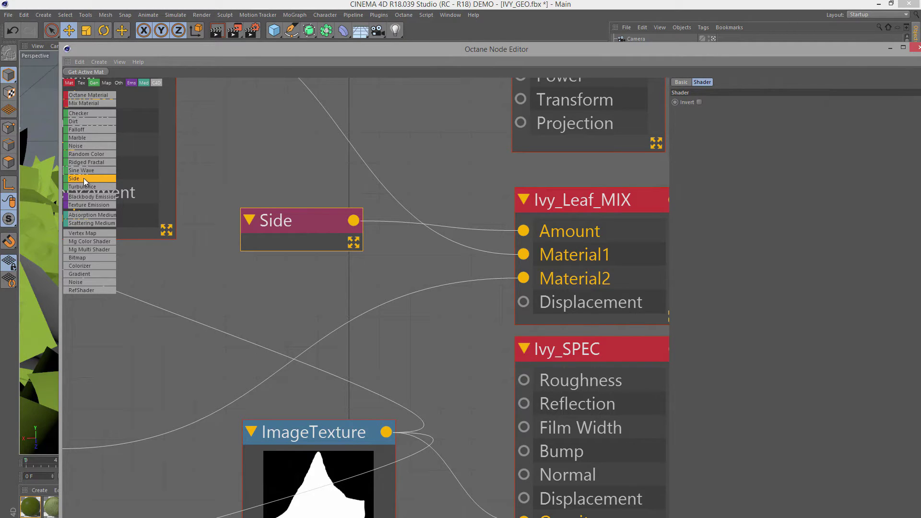
{"action": "middle_click_drag", "start_coordinate": [359, 259], "coordinate": [330, 284]}
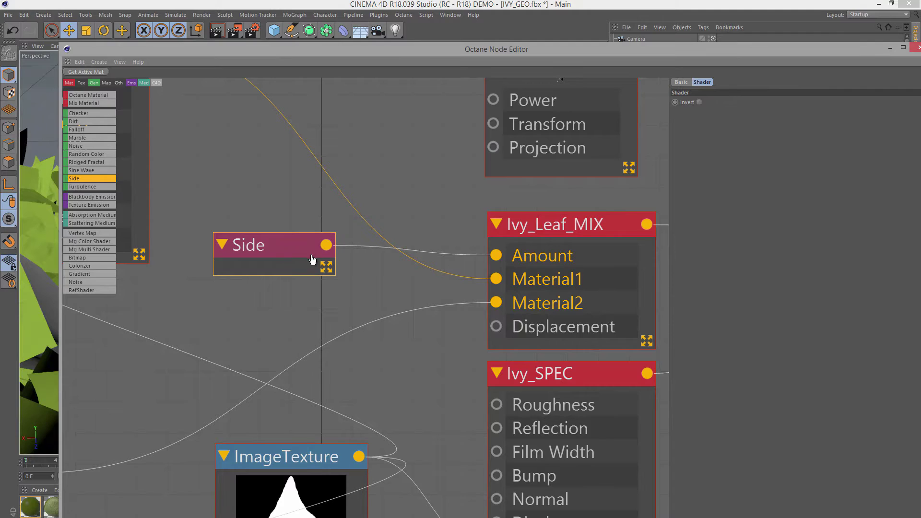
Step: Review how the Side node drives the blend of Material1 and Material2 in the Ivy_Leaf_MIX material
{"action": "middle_click_drag", "start_coordinate": [330, 258], "coordinate": [252, 269]}
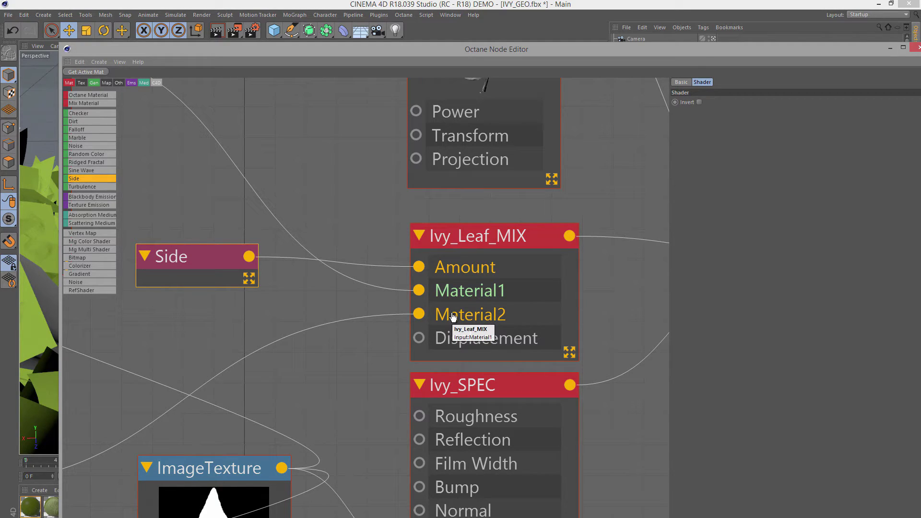
{"action": "left_click", "coordinate": [211, 270]}
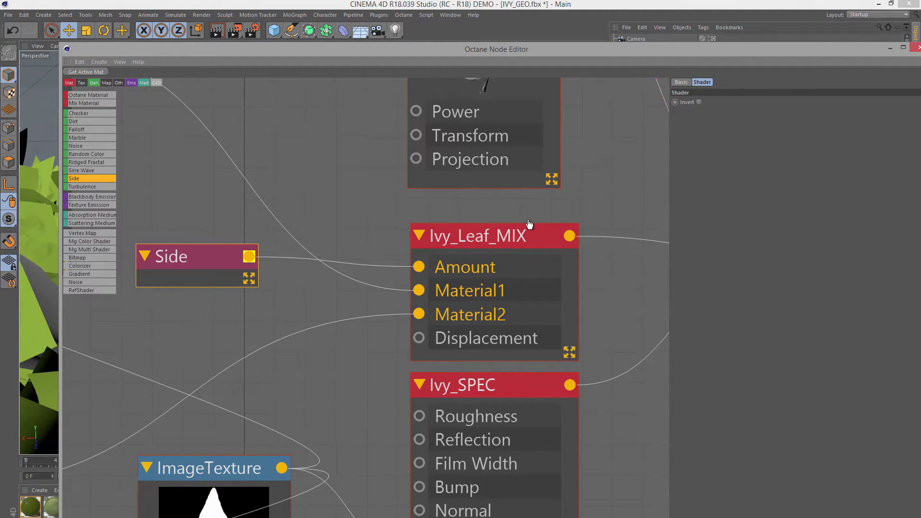
{"action": "scroll", "coordinate": [540, 258], "scroll_direction": "down", "scroll_amount": 5}
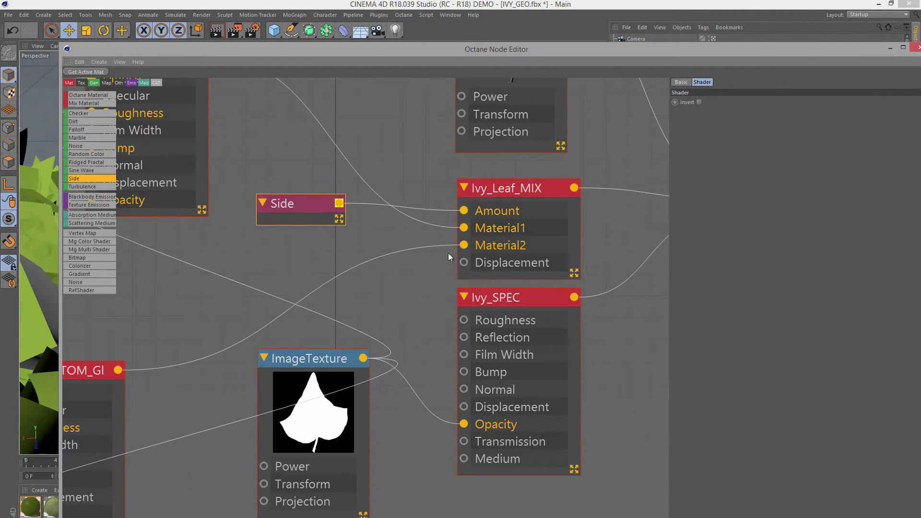
{"action": "left_click", "coordinate": [503, 192]}
{"action": "middle_click_drag", "start_coordinate": [456, 230], "coordinate": [454, 268]}
Step: Move the Ivy_TOP_Glossy node farther away from the Side node to make room between them
{"action": "middle_click_drag", "start_coordinate": [394, 244], "coordinate": [584, 323]}
{"action": "left_click_drag", "start_coordinate": [342, 174], "coordinate": [280, 171]}
{"action": "middle_click_drag", "start_coordinate": [301, 205], "coordinate": [418, 250]}
{"action": "right_click_drag", "start_coordinate": [386, 231], "coordinate": [508, 261], "text": "alt"}
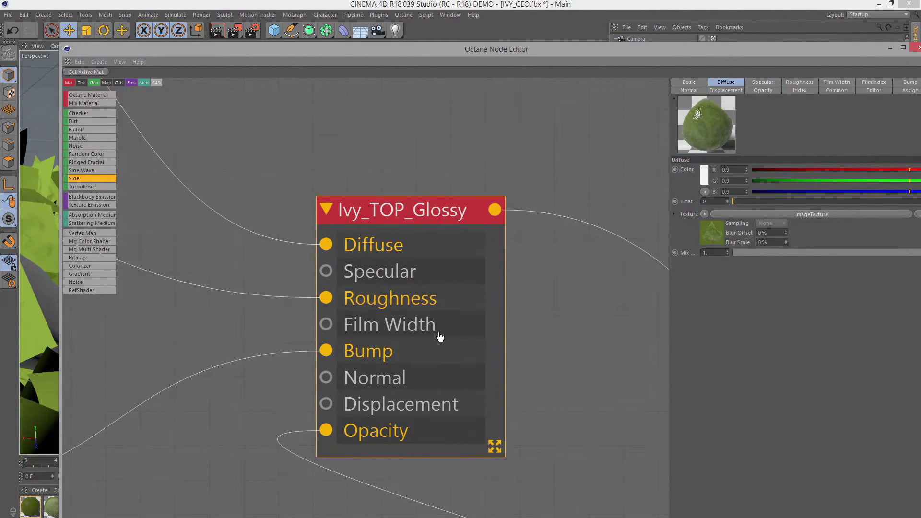
Step: Compare the connected inputs of the Ivy_TOP_Glossy and Ivy_BOTTOM glossy materials
{"action": "middle_click_drag", "start_coordinate": [434, 352], "coordinate": [410, 76]}
{"action": "middle_click_drag", "start_coordinate": [406, 318], "coordinate": [406, 202]}
{"action": "middle_click_drag", "start_coordinate": [379, 310], "coordinate": [406, 165]}
{"action": "left_click", "coordinate": [412, 201]}
{"action": "middle_click_drag", "start_coordinate": [411, 203], "coordinate": [409, 282]}
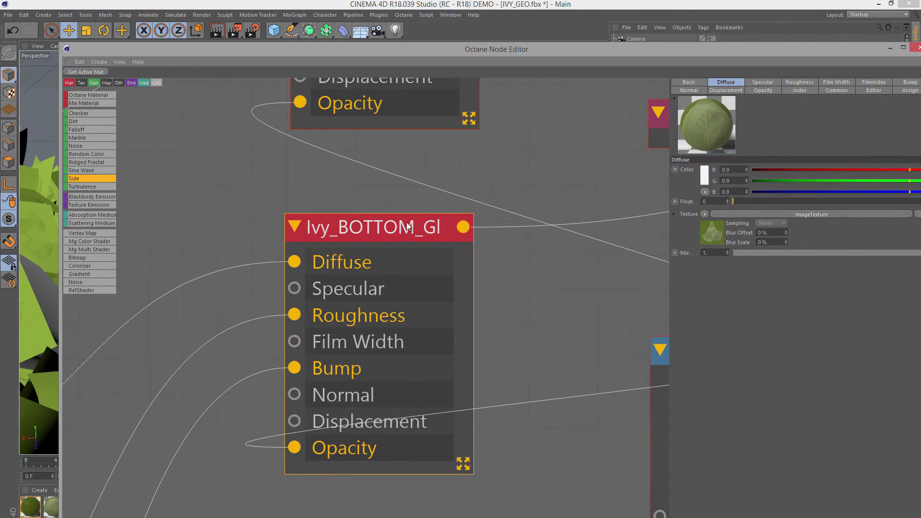
{"action": "scroll", "coordinate": [492, 175], "scroll_direction": "down", "scroll_amount": 3}
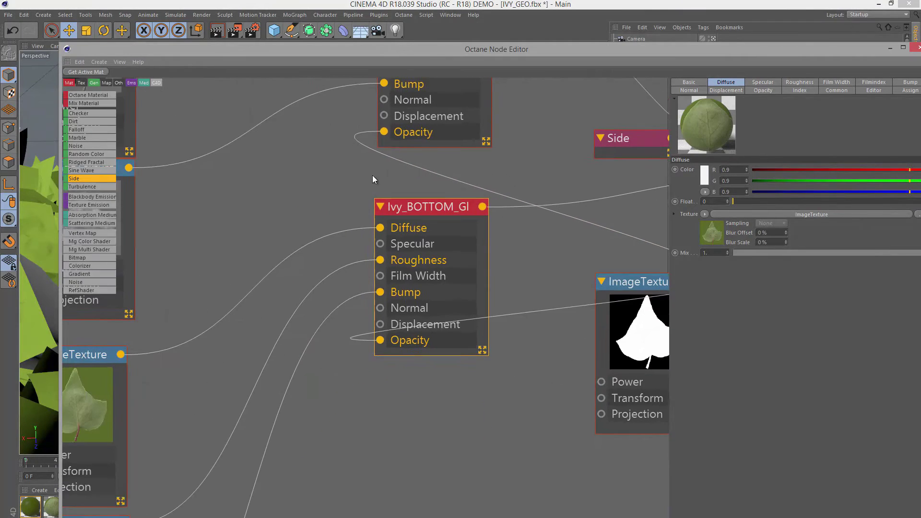
{"action": "middle_click_drag", "start_coordinate": [411, 211], "coordinate": [358, 272]}
{"action": "middle_click_drag", "start_coordinate": [405, 243], "coordinate": [330, 286]}
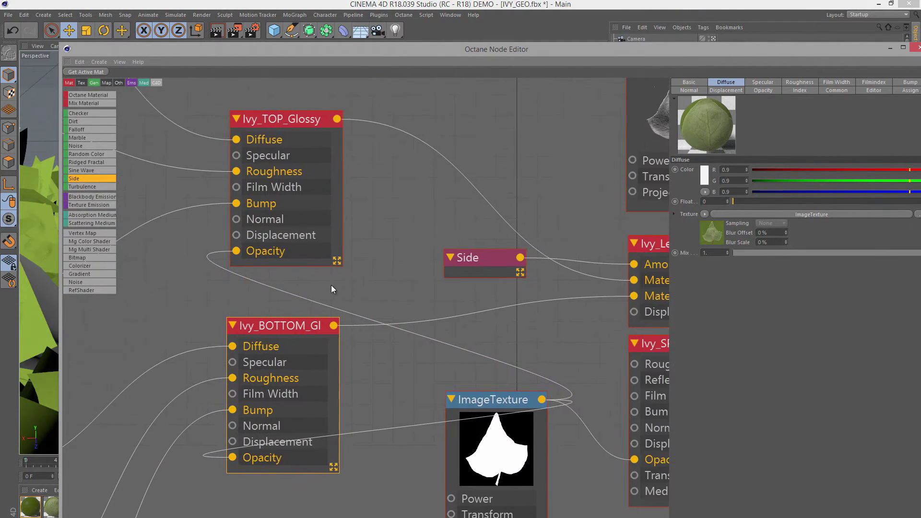
Step: Place the ivy2_opacityMask.png texture node beside the Ivy_BOTTOM glossy node and trace its links to both glossy materials' Opacity inputs
{"action": "left_click_drag", "start_coordinate": [470, 402], "coordinate": [385, 378]}
{"action": "middle_click_drag", "start_coordinate": [415, 390], "coordinate": [440, 378]}
{"action": "scroll", "coordinate": [454, 376], "scroll_direction": "up", "scroll_amount": 1}
{"action": "scroll", "coordinate": [407, 331], "scroll_direction": "up", "scroll_amount": 2}
{"action": "scroll", "coordinate": [440, 379], "scroll_direction": "down", "scroll_amount": 2}
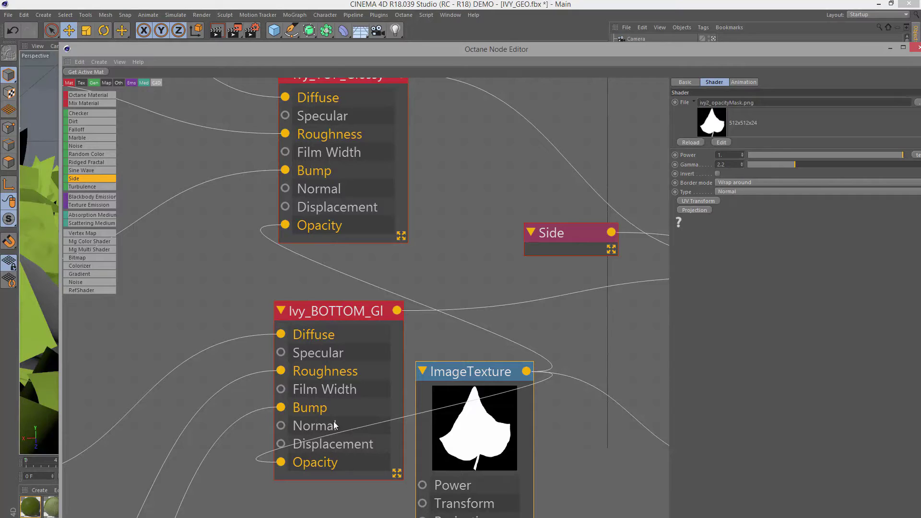
{"action": "middle_click_drag", "start_coordinate": [358, 252], "coordinate": [362, 313]}
{"action": "middle_click_drag", "start_coordinate": [297, 263], "coordinate": [391, 284]}
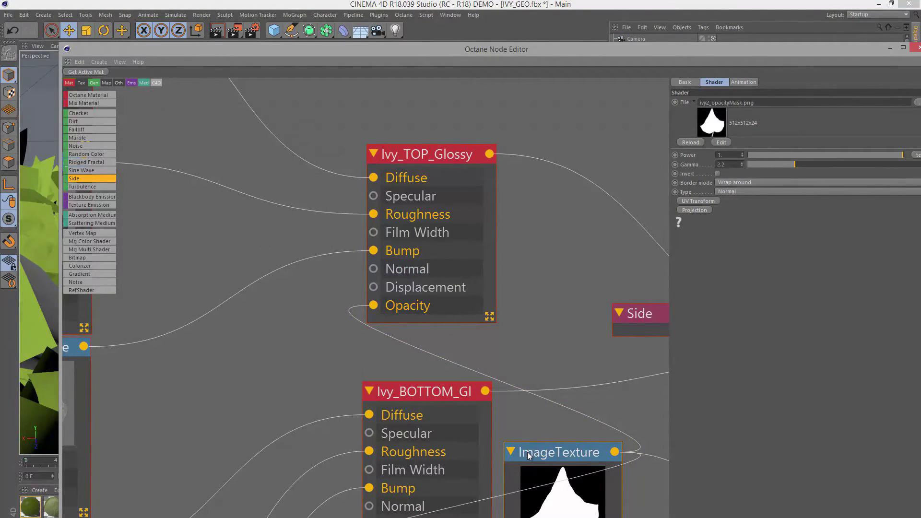
{"action": "left_click_drag", "start_coordinate": [527, 452], "coordinate": [553, 439]}
Step: Select the Ivy_TOP_Glossy material and examine the leaf textures connected to its Diffuse and Roughness inputs
{"action": "middle_click_drag", "start_coordinate": [381, 267], "coordinate": [508, 389]}
{"action": "middle_click_drag", "start_coordinate": [375, 232], "coordinate": [462, 270]}
{"action": "middle_click_drag", "start_coordinate": [347, 249], "coordinate": [479, 307]}
{"action": "left_click", "coordinate": [552, 314]}
{"action": "scroll", "coordinate": [284, 232], "scroll_direction": "up", "scroll_amount": 2}
{"action": "scroll", "coordinate": [505, 318], "scroll_direction": "up", "scroll_amount": 1}
{"action": "scroll", "coordinate": [460, 301], "scroll_direction": "up", "scroll_amount": 1}
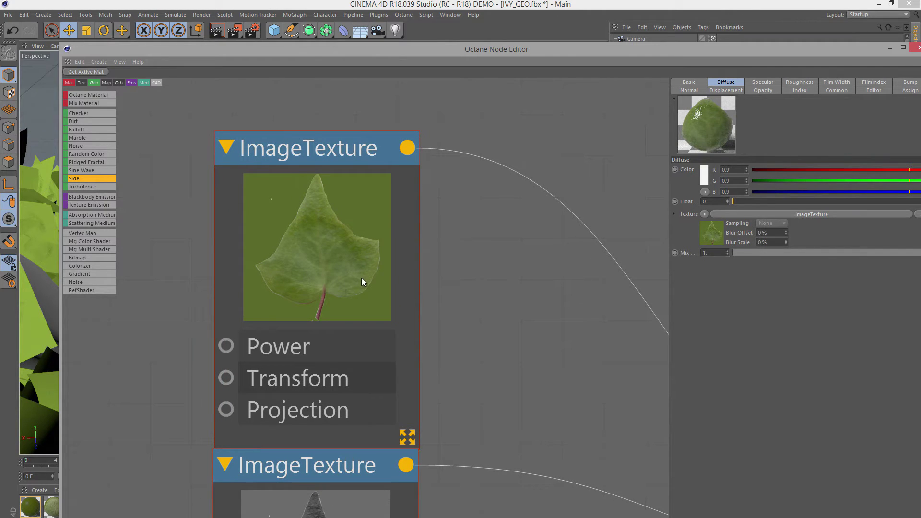
{"action": "middle_click_drag", "start_coordinate": [463, 364], "coordinate": [465, 257]}
{"action": "scroll", "coordinate": [436, 310], "scroll_direction": "down", "scroll_amount": 1}
{"action": "scroll", "coordinate": [528, 288], "scroll_direction": "up", "scroll_amount": 1}
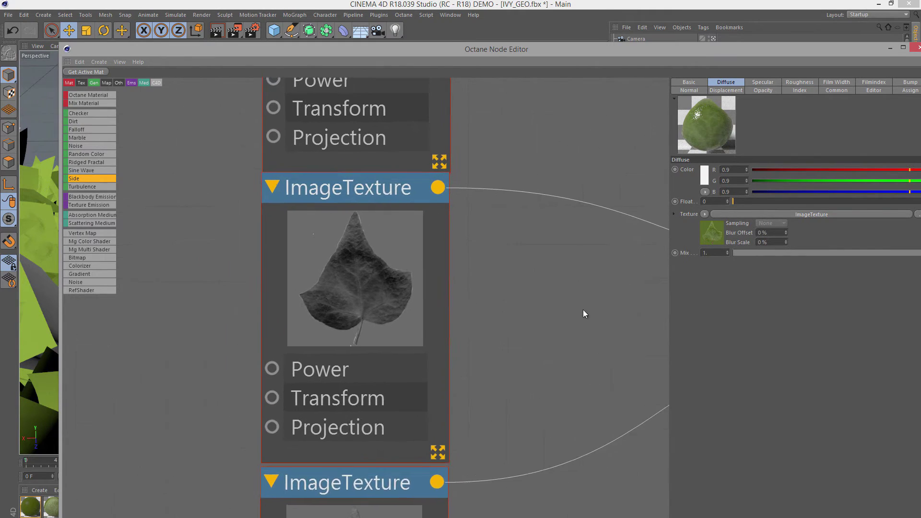
{"action": "scroll", "coordinate": [431, 315], "scroll_direction": "up", "scroll_amount": 1}
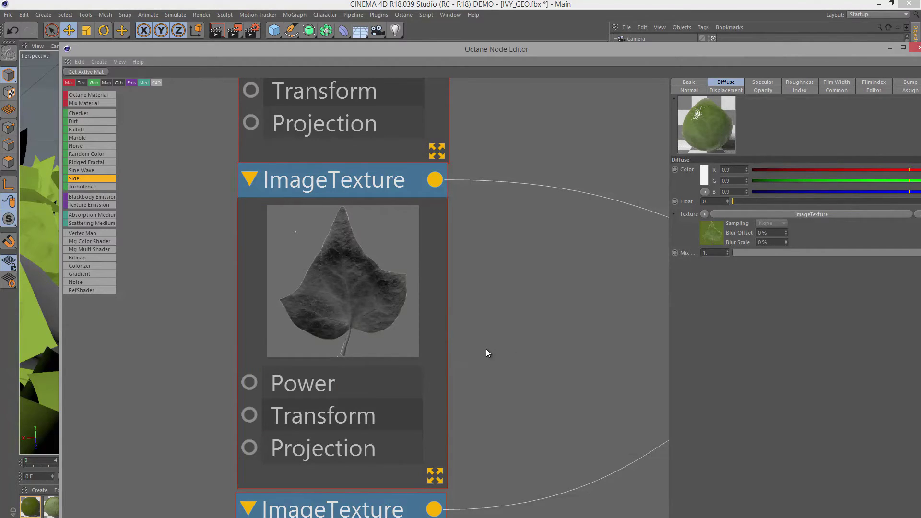
Step: Examine the grayscale leaf texture connected to the Bump input of Ivy_TOP_Glossy
{"action": "scroll", "coordinate": [486, 353], "scroll_direction": "down", "scroll_amount": 2}
{"action": "middle_click_drag", "start_coordinate": [372, 293], "coordinate": [349, 262]}
{"action": "middle_click_drag", "start_coordinate": [401, 434], "coordinate": [347, 267]}
{"action": "scroll", "coordinate": [353, 274], "scroll_direction": "up", "scroll_amount": 3}
{"action": "middle_click_drag", "start_coordinate": [376, 324], "coordinate": [474, 238]}
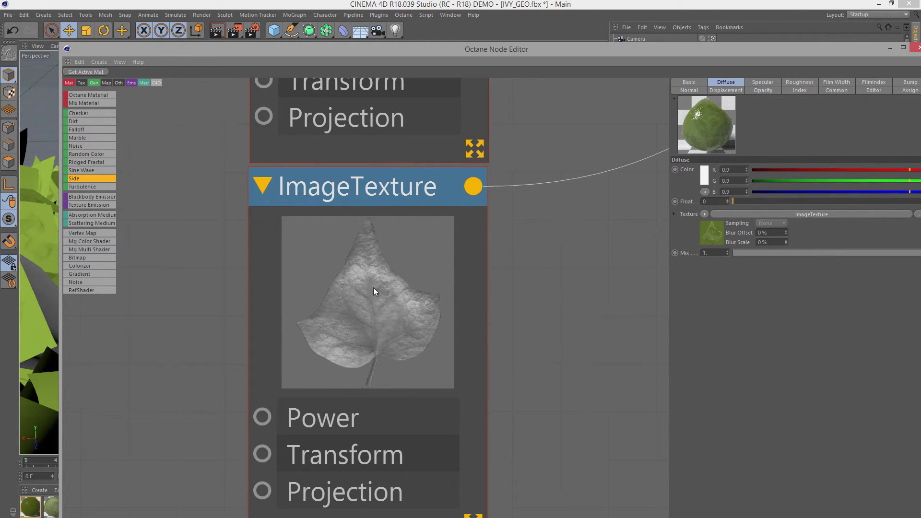
{"action": "middle_click_drag", "start_coordinate": [467, 315], "coordinate": [192, 437]}
{"action": "scroll", "coordinate": [361, 335], "scroll_direction": "down", "scroll_amount": 3}
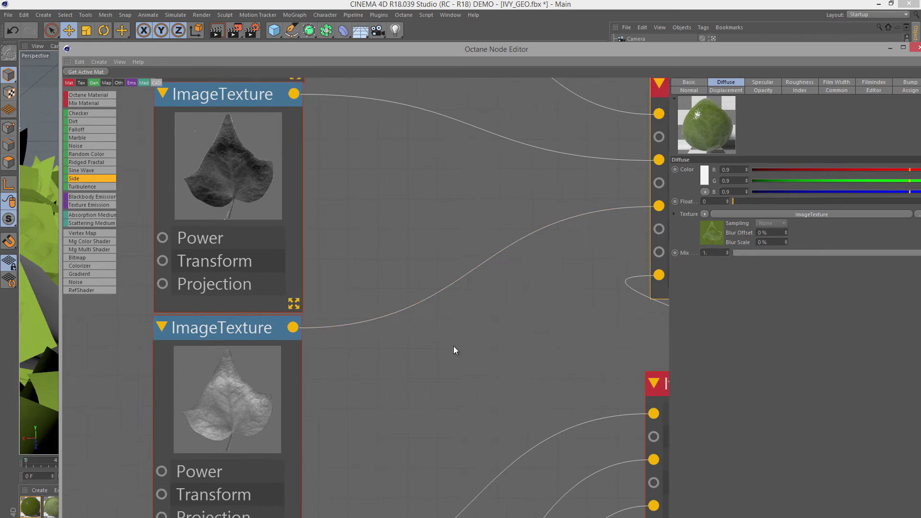
Step: Reposition the node editor to expose the full material settings and review the Specular and Index values of Ivy_TOP_Glossy
{"action": "middle_click_drag", "start_coordinate": [633, 225], "coordinate": [326, 350]}
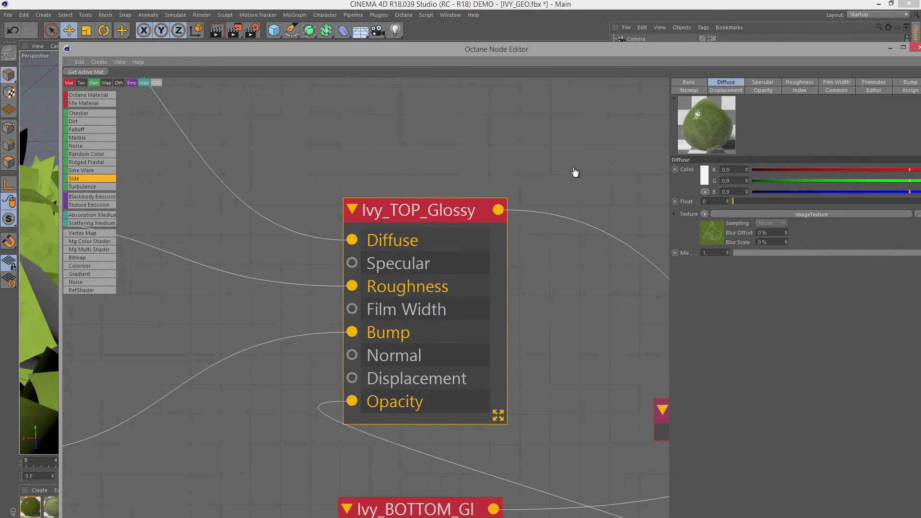
{"action": "left_click_drag", "start_coordinate": [737, 45], "coordinate": [657, 26]}
{"action": "left_click", "coordinate": [684, 64]}
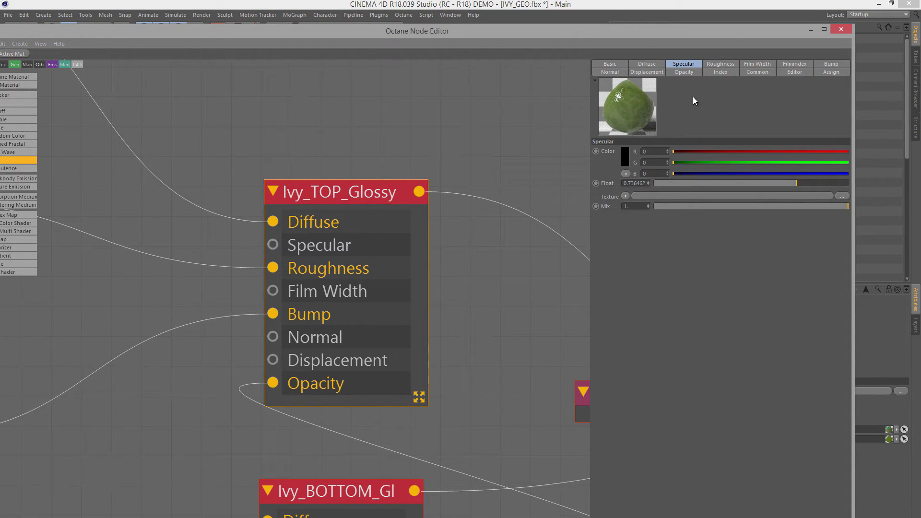
{"action": "left_click", "coordinate": [722, 73]}
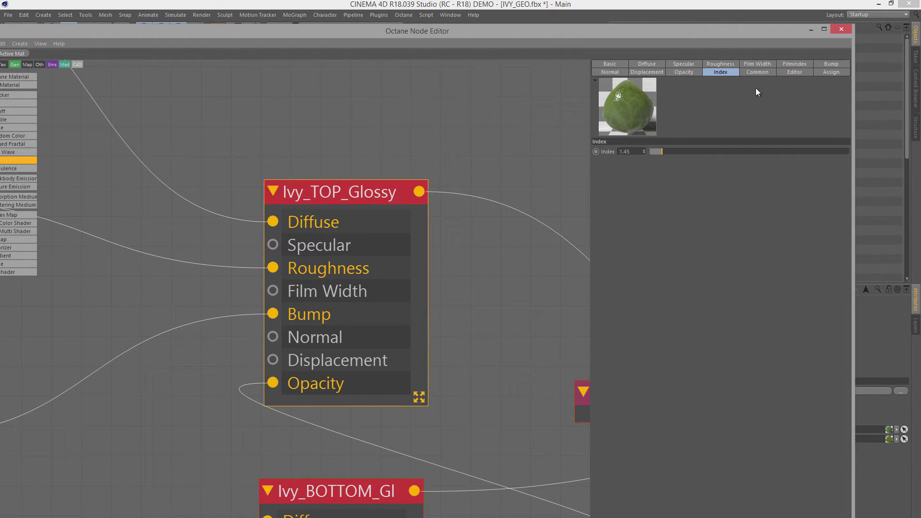
Step: Select the Ivy_BOTTOM glossy material, check its index and examine its diffuse leaf texture
{"action": "scroll", "coordinate": [361, 281], "scroll_direction": "down", "scroll_amount": 10}
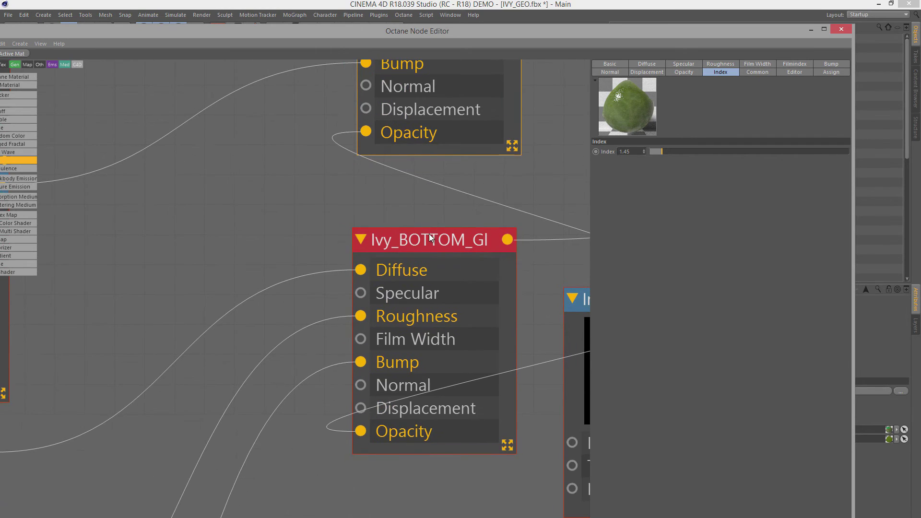
{"action": "left_click", "coordinate": [407, 238]}
{"action": "scroll", "coordinate": [317, 283], "scroll_direction": "down", "scroll_amount": 10}
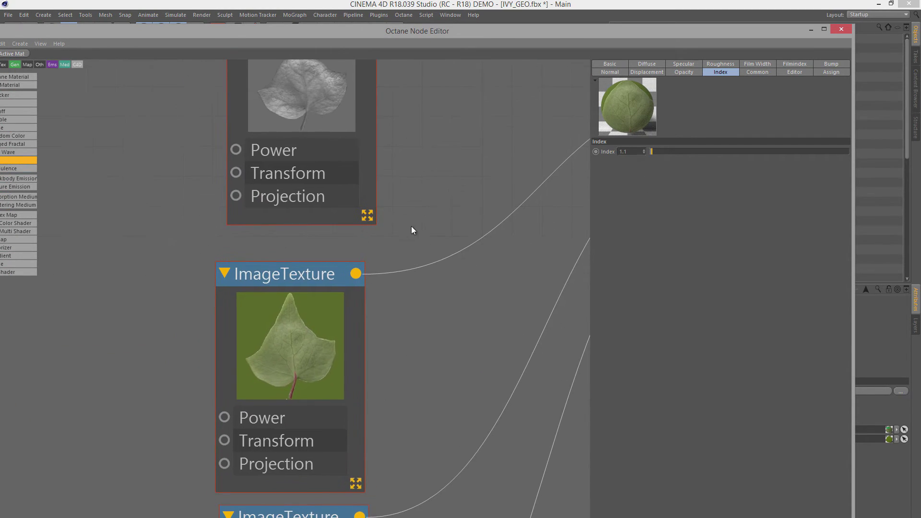
{"action": "right_click_drag", "start_coordinate": [428, 211], "coordinate": [696, 351], "text": "alt"}
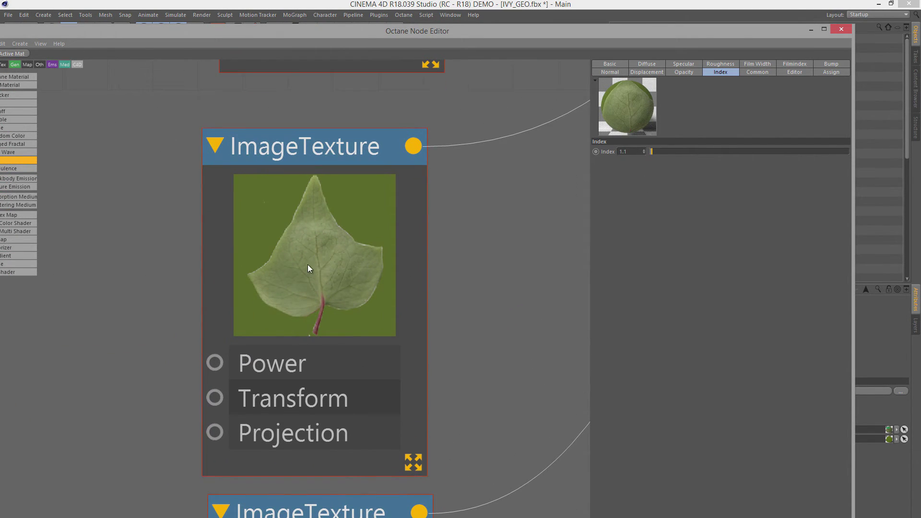
{"action": "right_click_drag", "start_coordinate": [495, 264], "coordinate": [369, 244], "text": "alt"}
{"action": "middle_click_drag", "start_coordinate": [578, 212], "coordinate": [373, 307], "text": "alt"}
{"action": "right_click_drag", "start_coordinate": [373, 306], "coordinate": [325, 288], "text": "alt"}
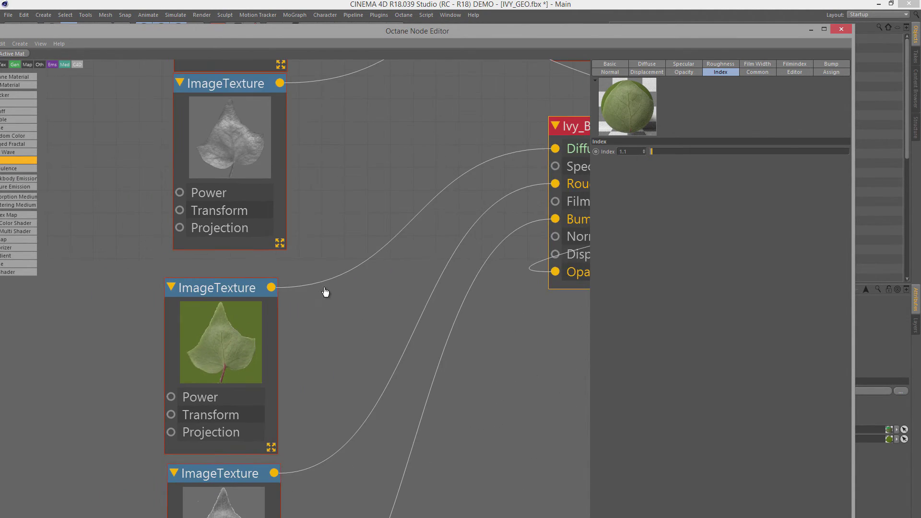
{"action": "middle_click_drag", "start_coordinate": [326, 292], "coordinate": [346, 283]}
Step: Insert a Color Correction node between the underside leaf color texture and the Diffuse input of the Ivy_BOTTOM material
{"action": "left_click_drag", "start_coordinate": [213, 32], "coordinate": [269, 28]}
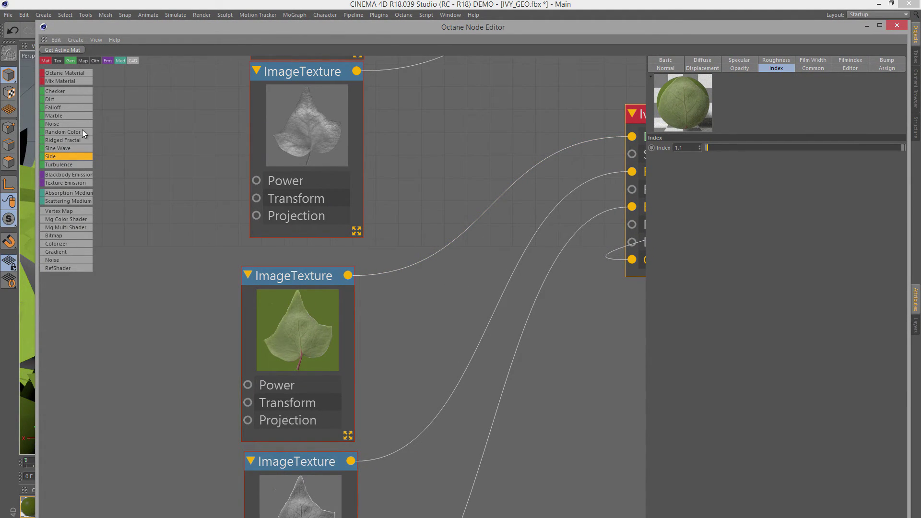
{"action": "left_click", "coordinate": [61, 60]}
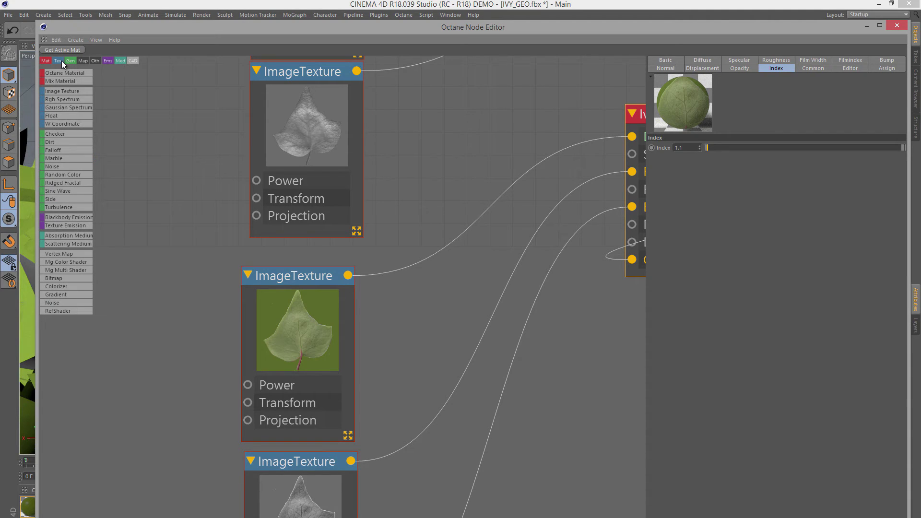
{"action": "left_click", "coordinate": [83, 61]}
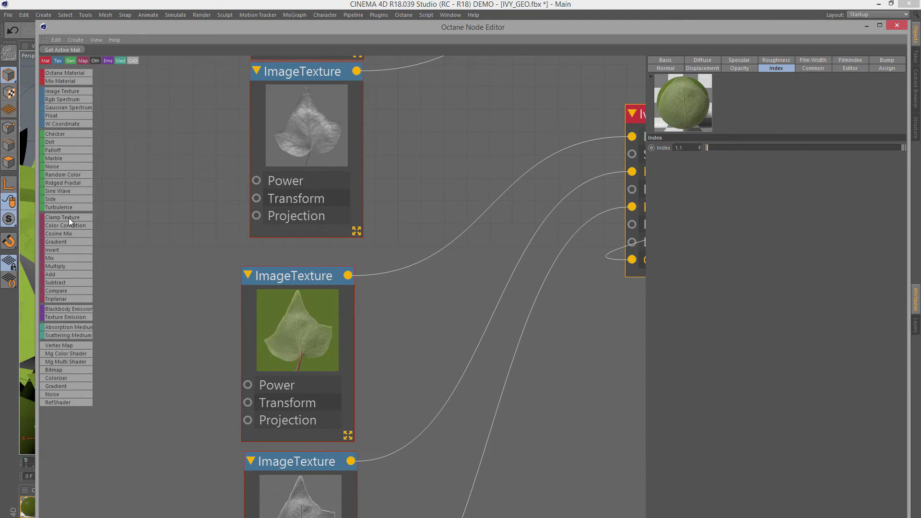
{"action": "left_click_drag", "start_coordinate": [417, 137], "coordinate": [417, 138]}
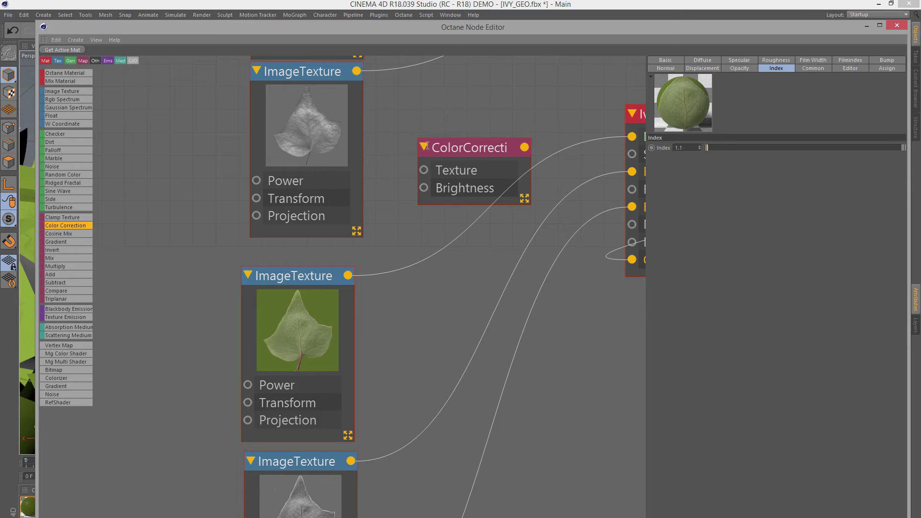
{"action": "left_click_drag", "start_coordinate": [450, 174], "coordinate": [454, 297]}
{"action": "left_click_drag", "start_coordinate": [348, 275], "coordinate": [495, 147]}
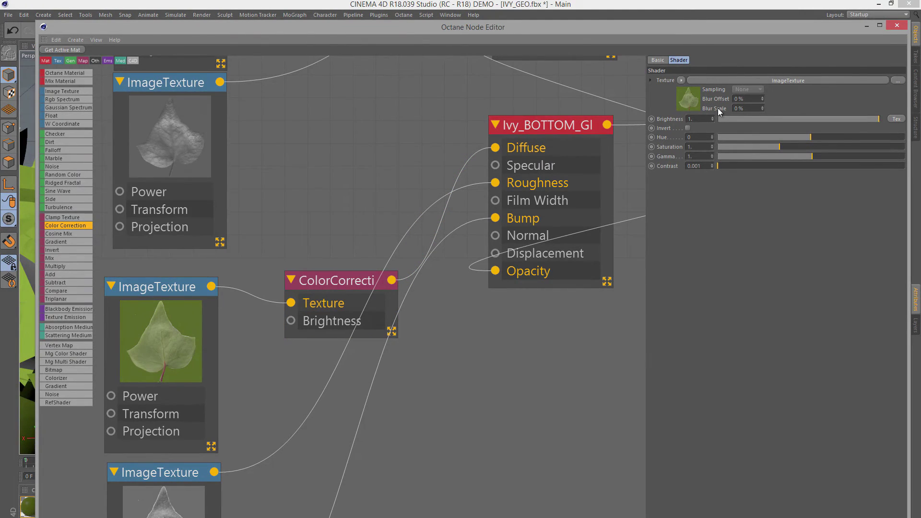
Step: Set the brightness of the Color Correction node to about 1.006
{"action": "left_click_drag", "start_coordinate": [854, 118], "coordinate": [879, 113]}
{"action": "left_click", "coordinate": [332, 286]}
{"action": "middle_click_drag", "start_coordinate": [325, 307], "coordinate": [399, 201]}
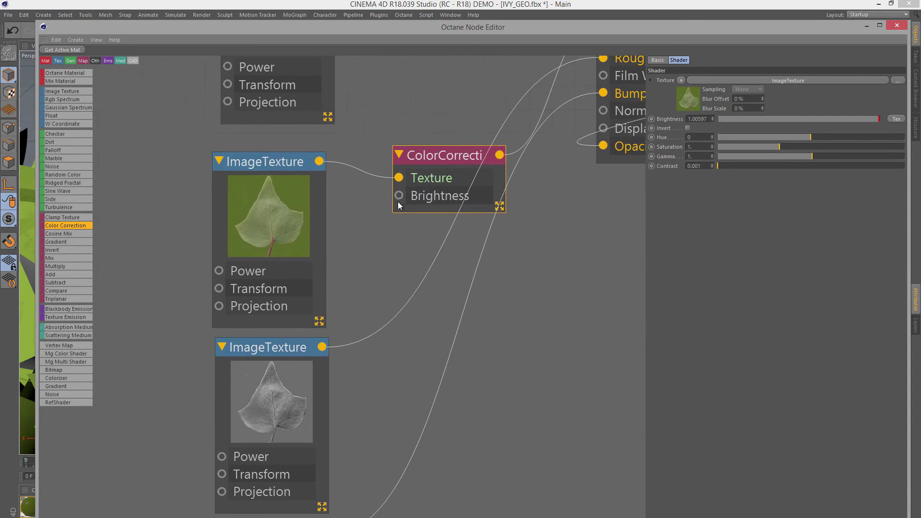
Step: Open the settings of the ivy2_bottom_rough.png texture node and examine the roughness map up close
{"action": "scroll", "coordinate": [404, 216], "scroll_direction": "down", "scroll_amount": 3}
{"action": "middle_click_drag", "start_coordinate": [348, 249], "coordinate": [363, 209]}
{"action": "scroll", "coordinate": [363, 209], "scroll_direction": "up", "scroll_amount": 1}
{"action": "scroll", "coordinate": [499, 338], "scroll_direction": "up", "scroll_amount": 2}
{"action": "left_click", "coordinate": [326, 283]}
{"action": "middle_click_drag", "start_coordinate": [411, 312], "coordinate": [430, 249]}
{"action": "scroll", "coordinate": [466, 313], "scroll_direction": "up", "scroll_amount": 1}
{"action": "scroll", "coordinate": [415, 289], "scroll_direction": "up", "scroll_amount": 1}
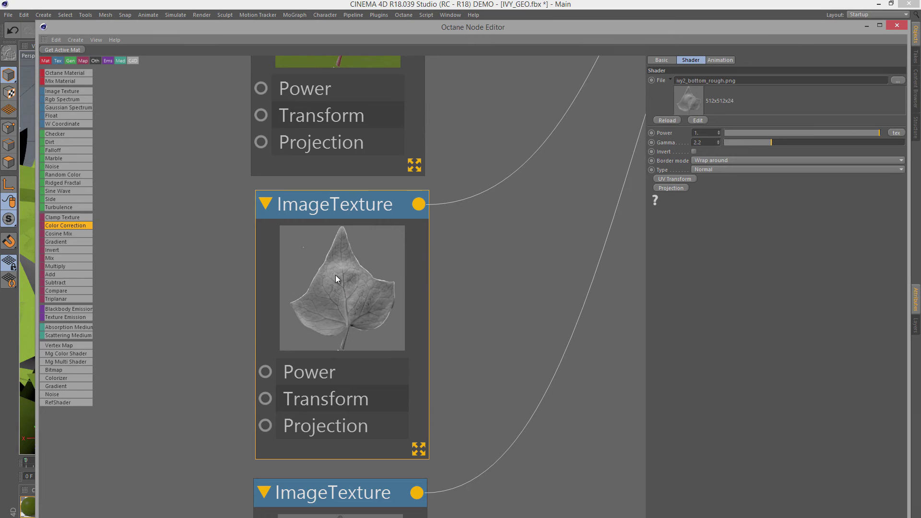
Step: Examine the grayscale leaf texture connected to the Bump input of the Ivy_BOTTOM material
{"action": "right_click_drag", "start_coordinate": [513, 291], "coordinate": [387, 292], "text": "alt"}
{"action": "middle_click_drag", "start_coordinate": [388, 293], "coordinate": [352, 188], "text": "alt"}
{"action": "right_click_drag", "start_coordinate": [392, 289], "coordinate": [594, 369], "text": "alt"}
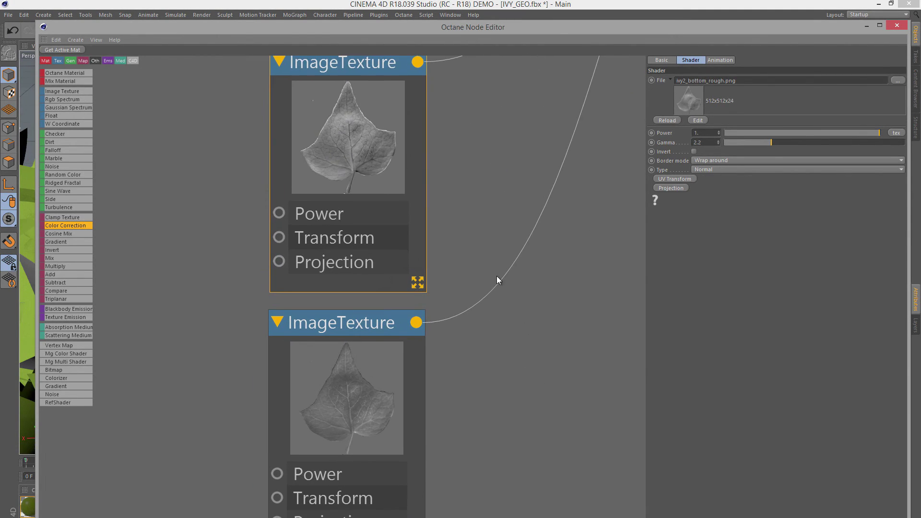
{"action": "middle_click_drag", "start_coordinate": [496, 275], "coordinate": [506, 134], "text": "alt"}
{"action": "right_click_drag", "start_coordinate": [409, 269], "coordinate": [585, 358], "text": "alt"}
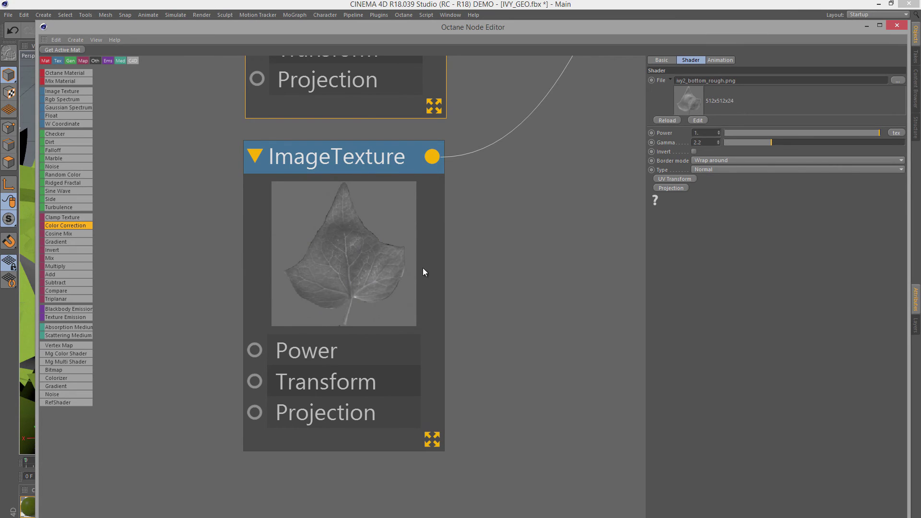
Step: Return to the Ivy_BOTTOM glossy material and review its Specular settings
{"action": "right_click_drag", "start_coordinate": [528, 230], "coordinate": [513, 230], "text": "alt"}
{"action": "middle_click_drag", "start_coordinate": [601, 201], "coordinate": [399, 469], "text": "alt"}
{"action": "middle_click_drag", "start_coordinate": [480, 351], "coordinate": [420, 507], "text": "alt"}
{"action": "middle_click_drag", "start_coordinate": [427, 371], "coordinate": [332, 482], "text": "alt"}
{"action": "middle_click_drag", "start_coordinate": [440, 202], "coordinate": [404, 245]}
{"action": "left_click", "coordinate": [404, 245]}
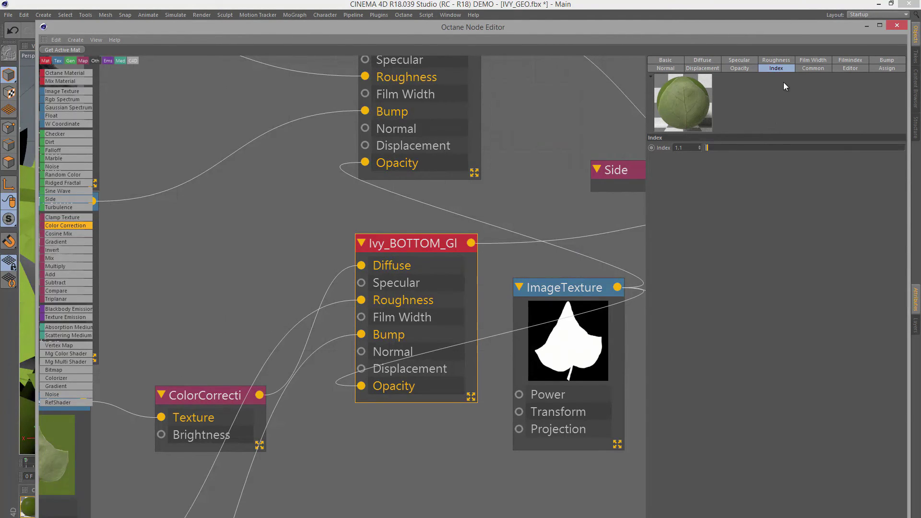
{"action": "left_click", "coordinate": [739, 61]}
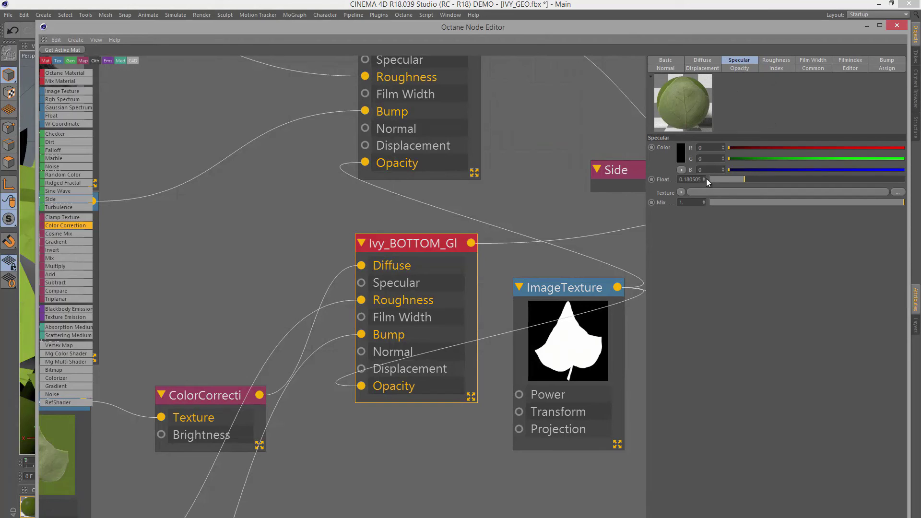
Step: Review the complete Ivy_MIX node network, from the leaf textures through both glossy materials to the final mix
{"action": "middle_click_drag", "start_coordinate": [476, 227], "coordinate": [320, 247]}
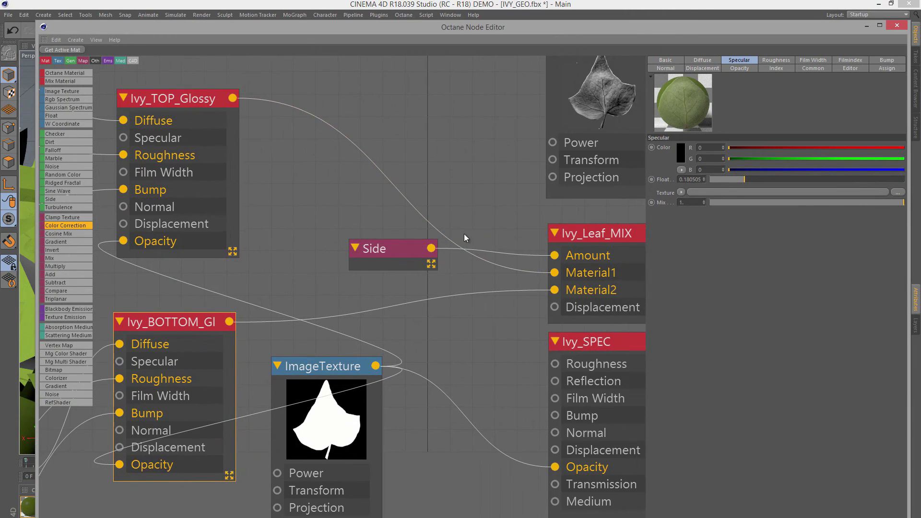
{"action": "left_click", "coordinate": [194, 113]}
{"action": "scroll", "coordinate": [484, 213], "scroll_direction": "down", "scroll_amount": 5}
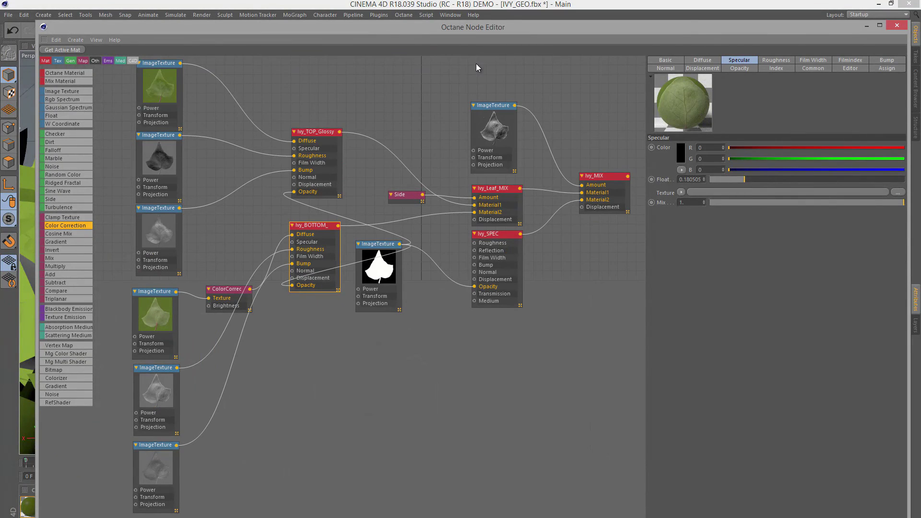